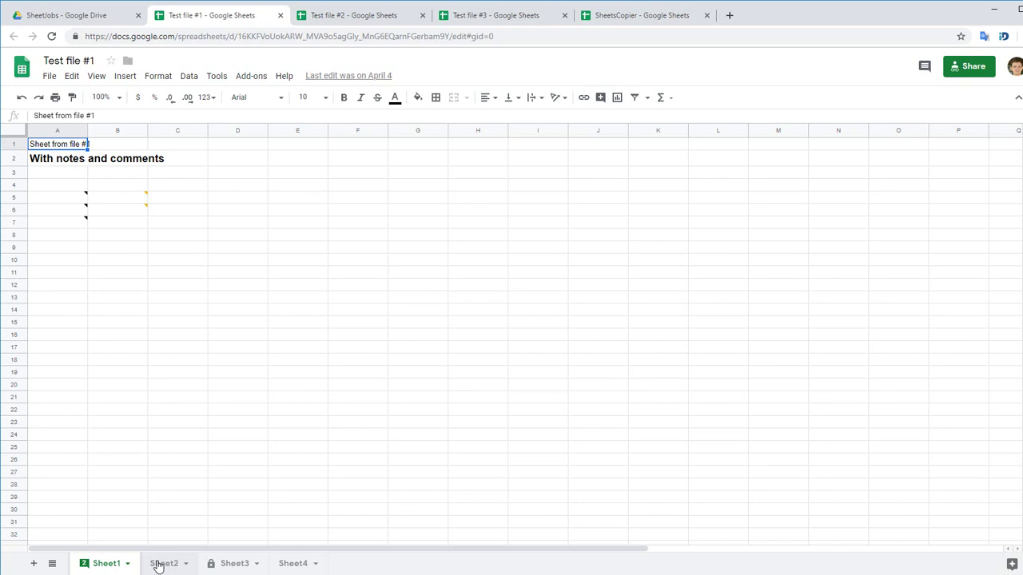
- Review Test file #1's Sheet2, Sheet3 and Sheet4, checking Sheet4's A2 and A1 formulas
click(158, 564)
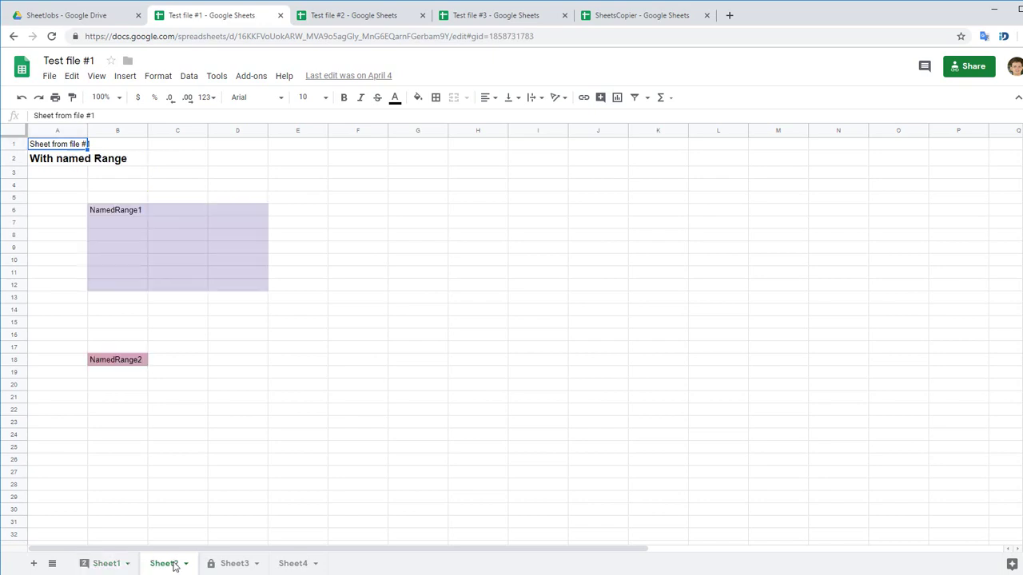
click(233, 564)
click(293, 563)
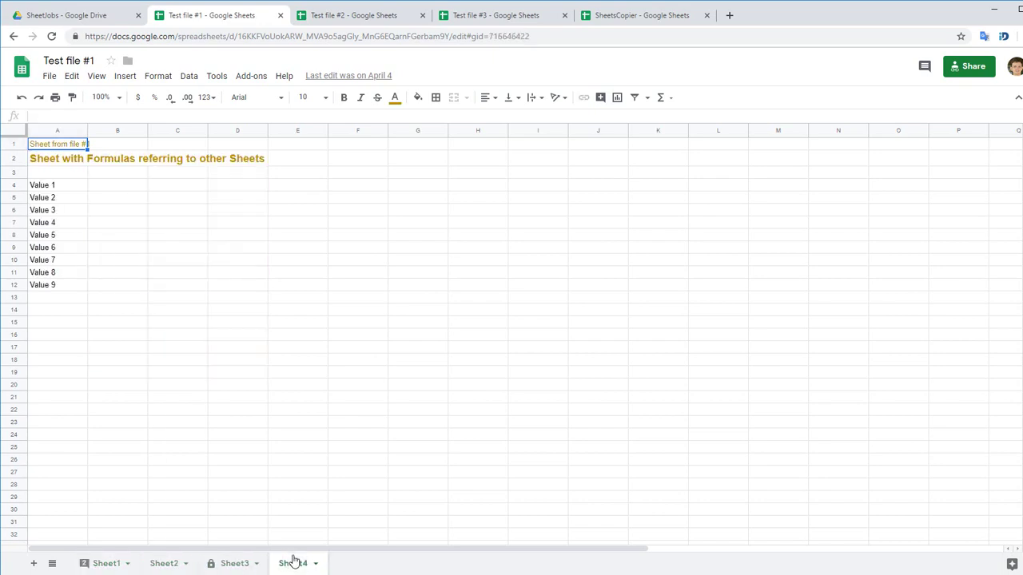
click(57, 161)
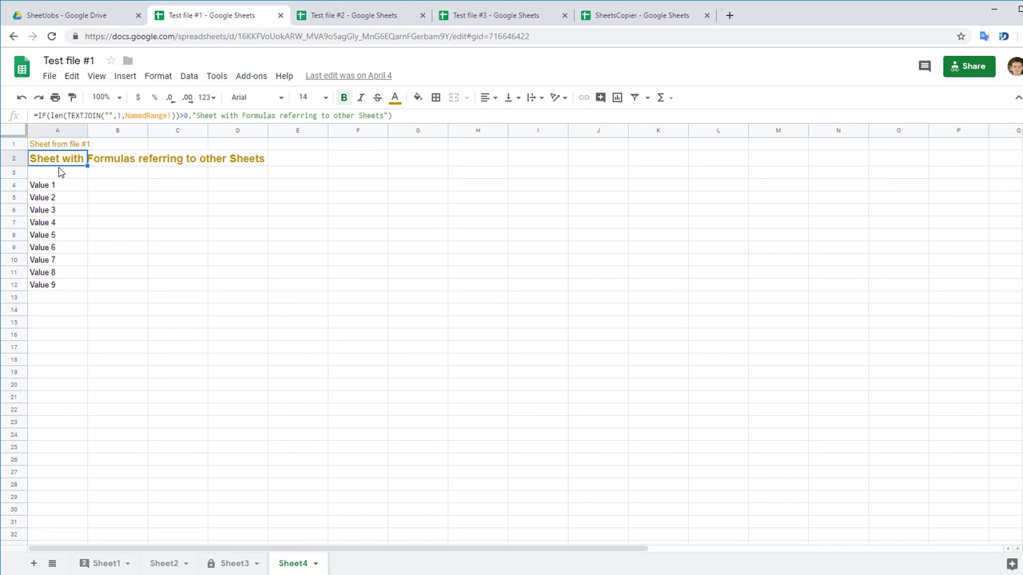
click(62, 146)
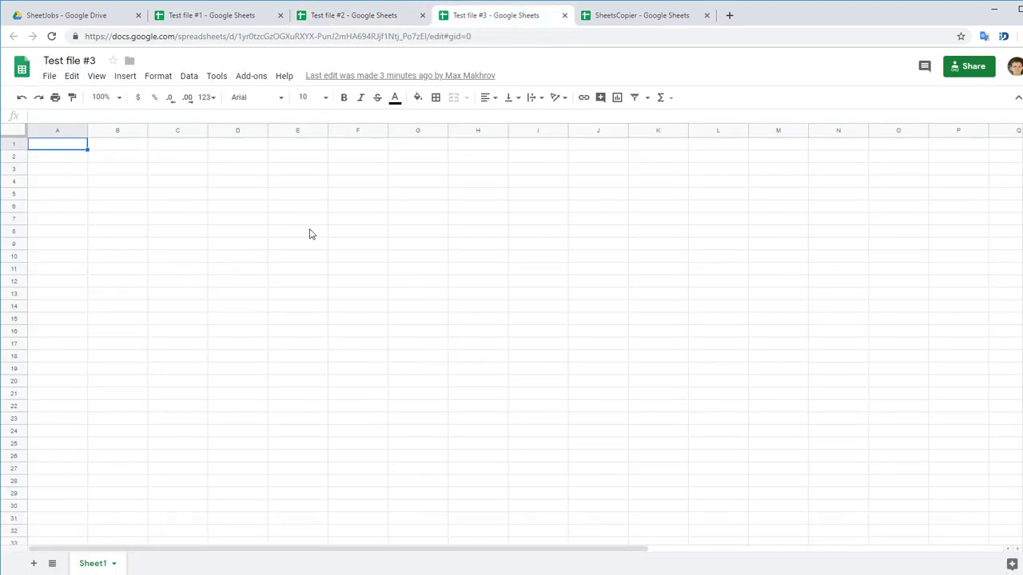
- In SheetsCopier, inspect the _ini_ sheet's joined Task Id and sheet names, then task 1's source file ID
click(648, 20)
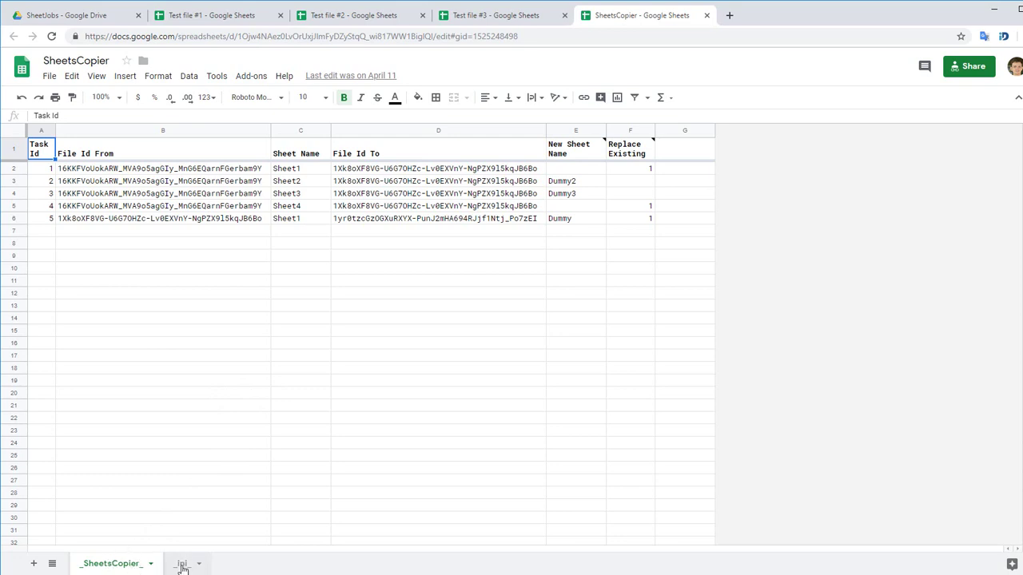
click(182, 564)
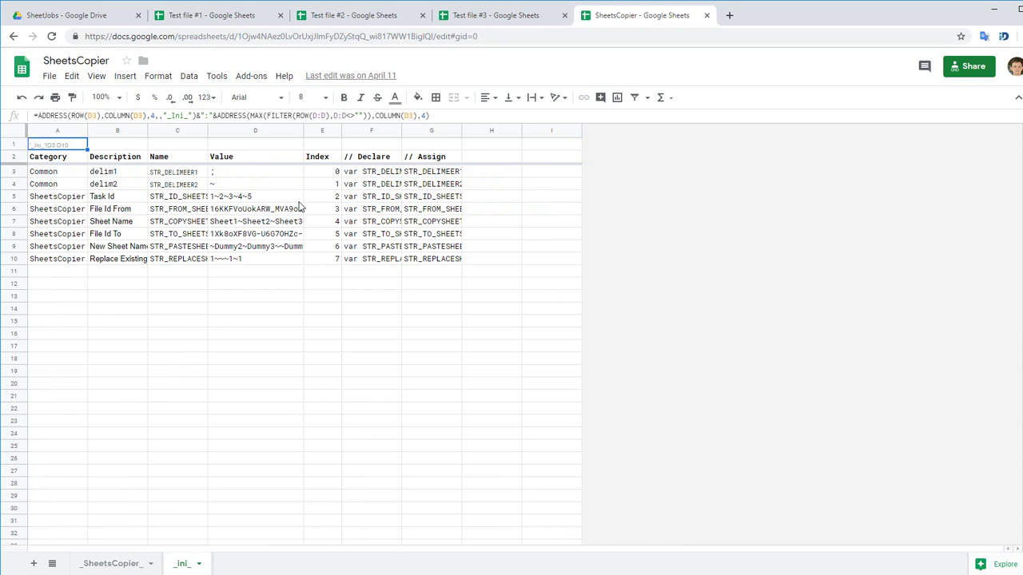
click(266, 199)
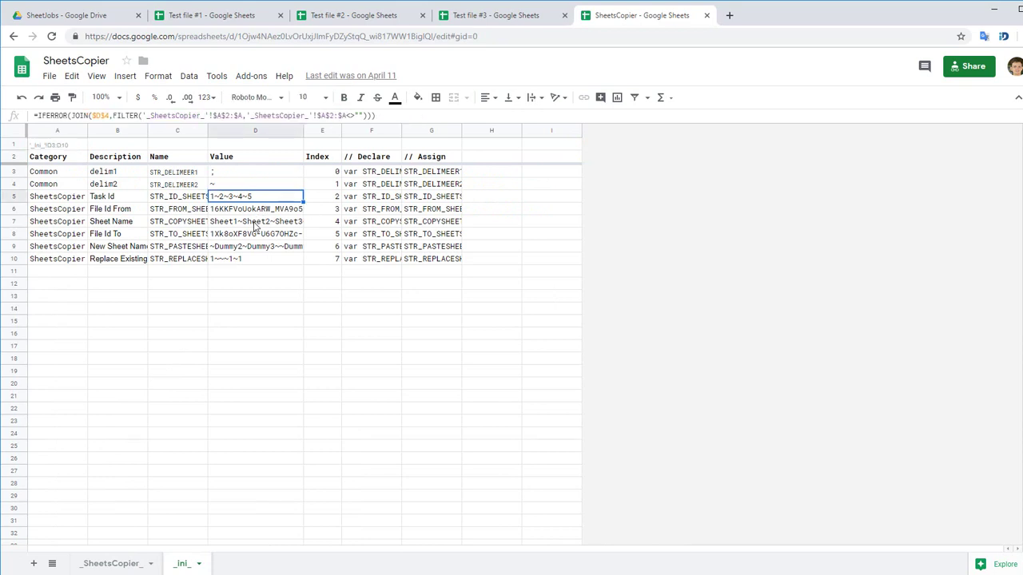
click(254, 225)
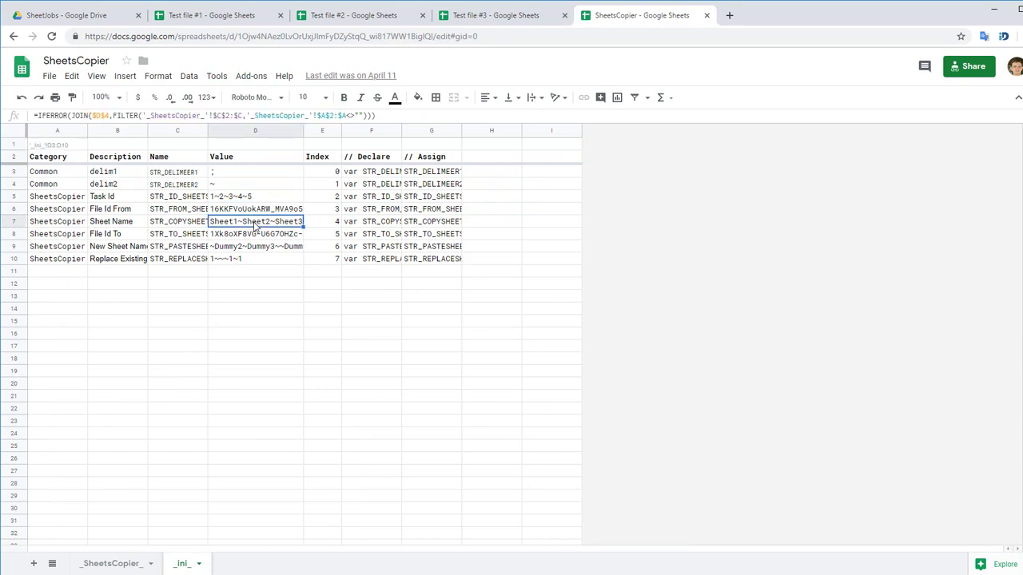
click(100, 564)
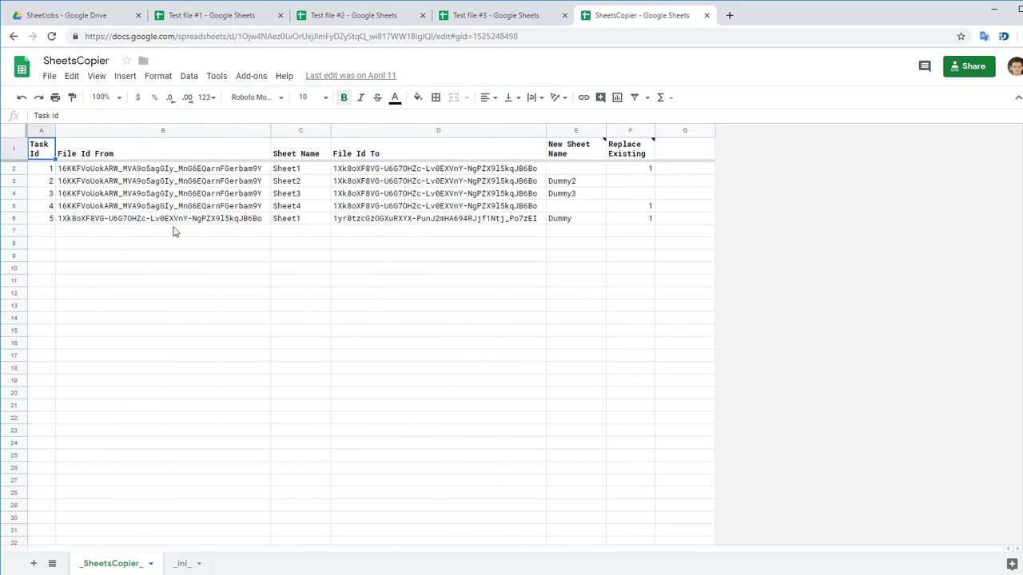
click(205, 172)
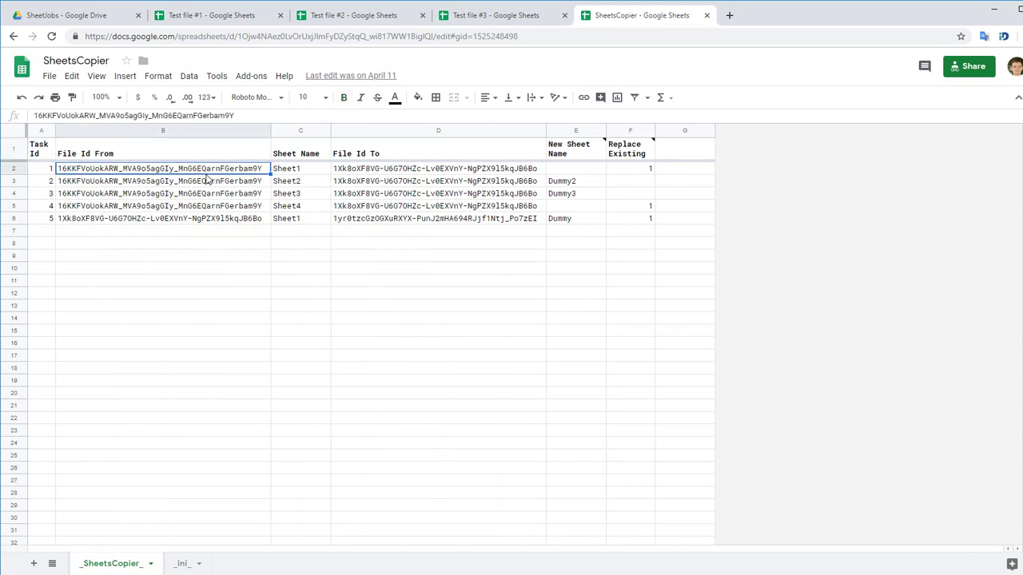
click(239, 23)
click(238, 36)
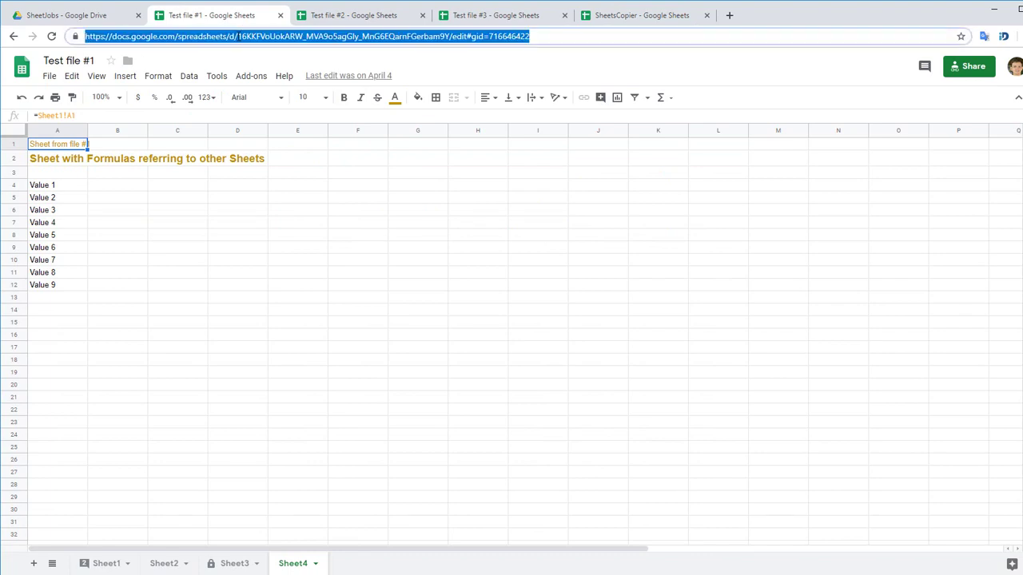
drag(239, 36, 450, 36)
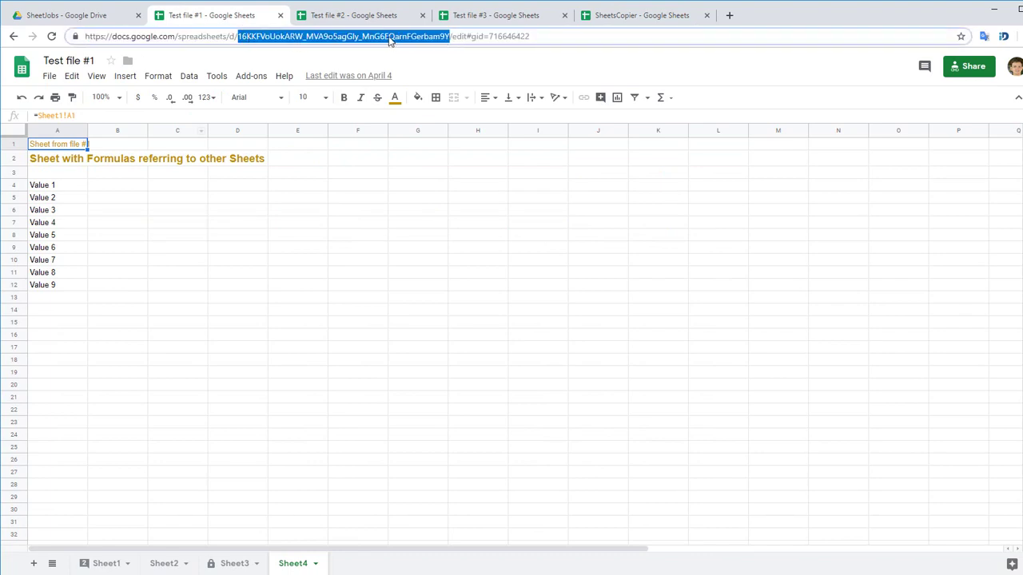
click(626, 14)
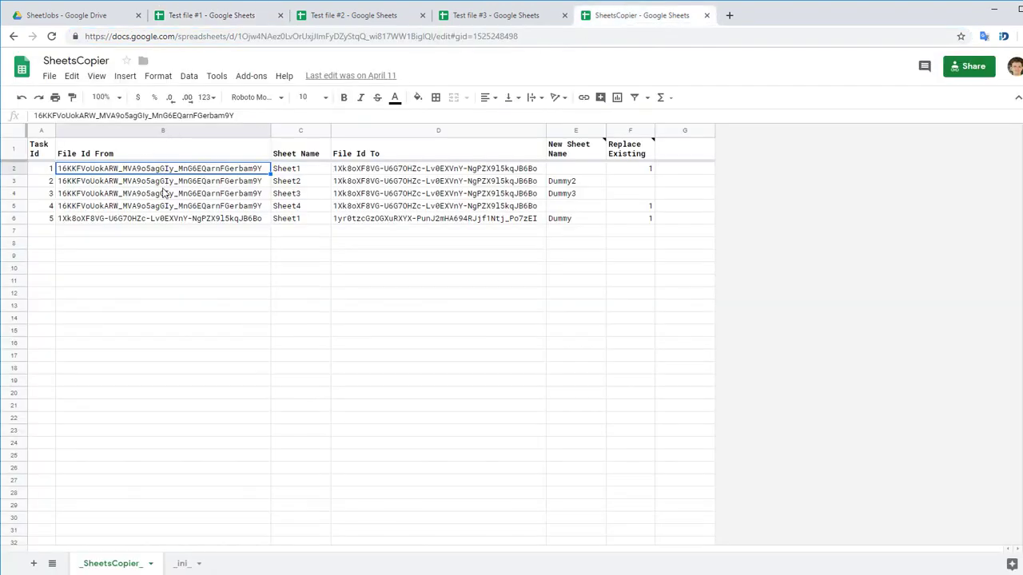
key(Down)
key(ctrl+Down)
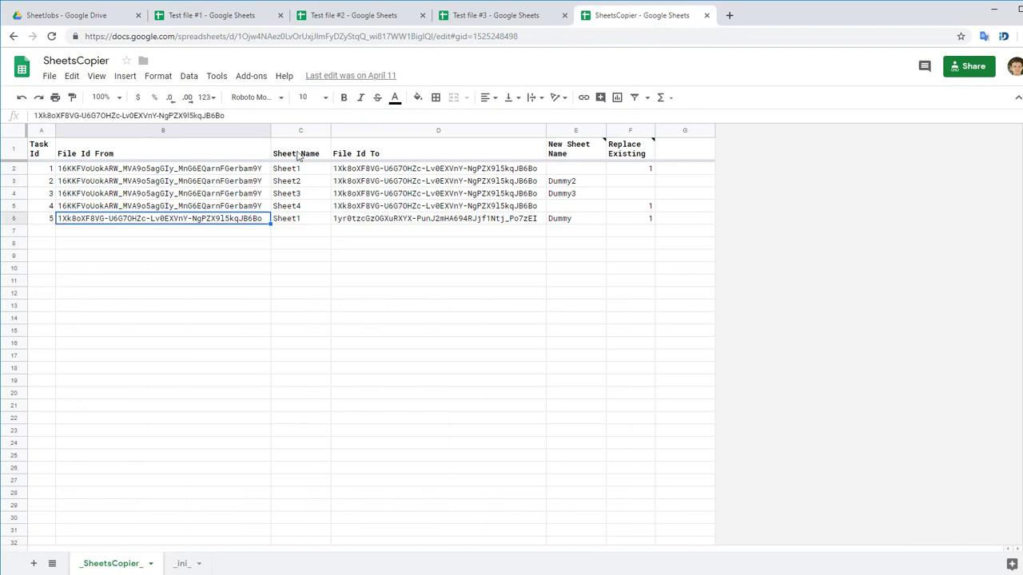
click(296, 153)
key(Down)
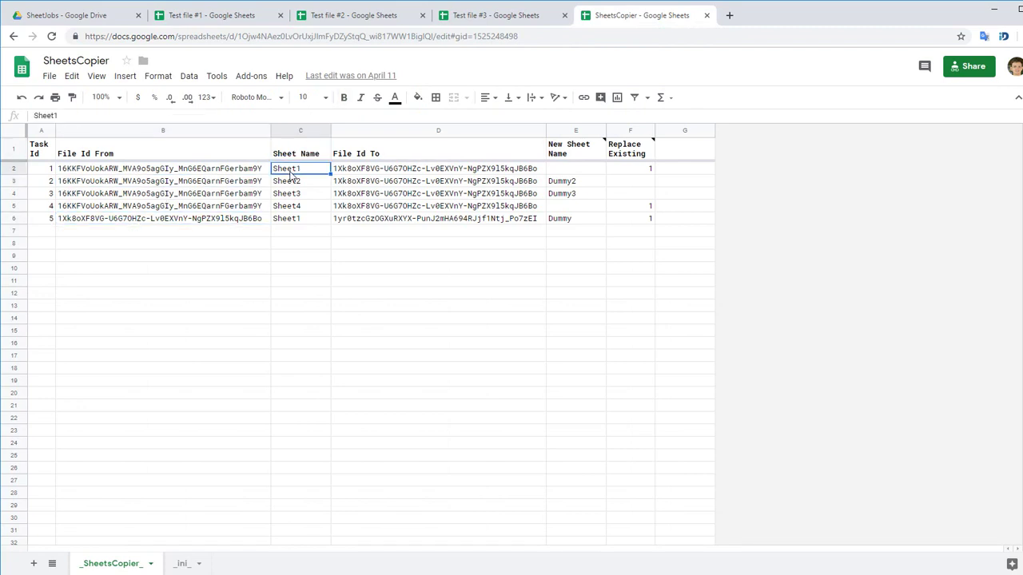
key(Down)
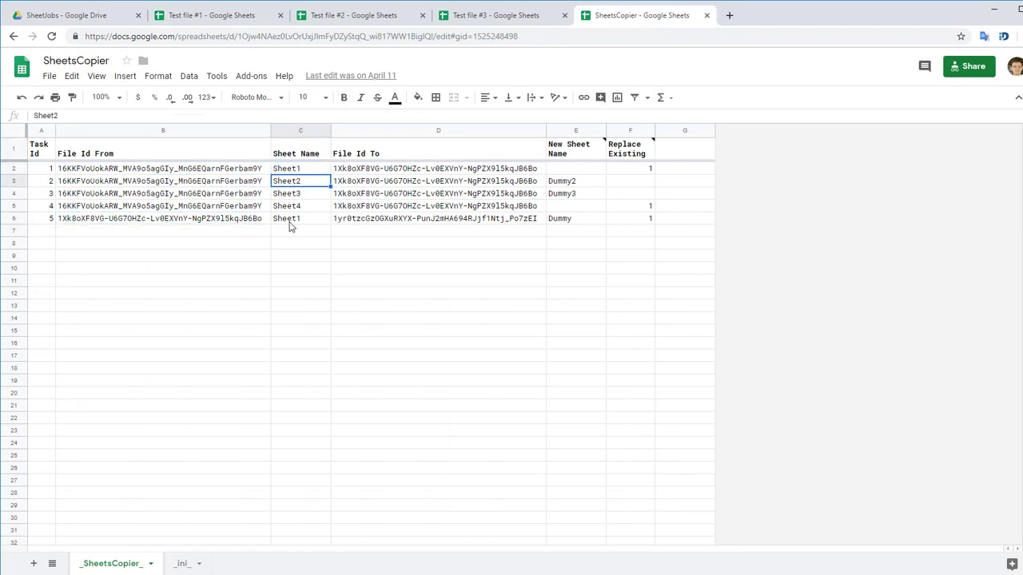
click(217, 219)
click(426, 227)
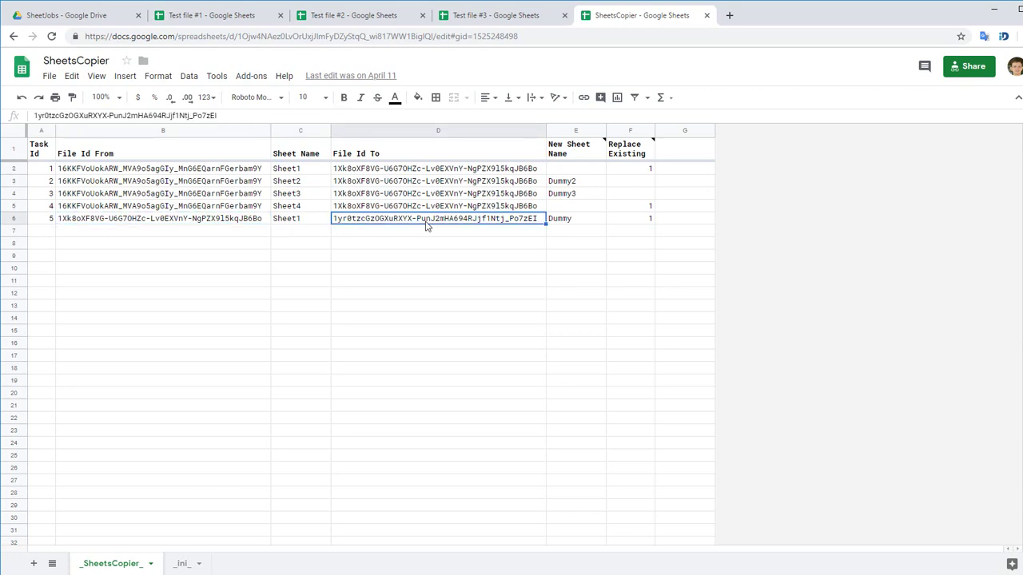
click(583, 226)
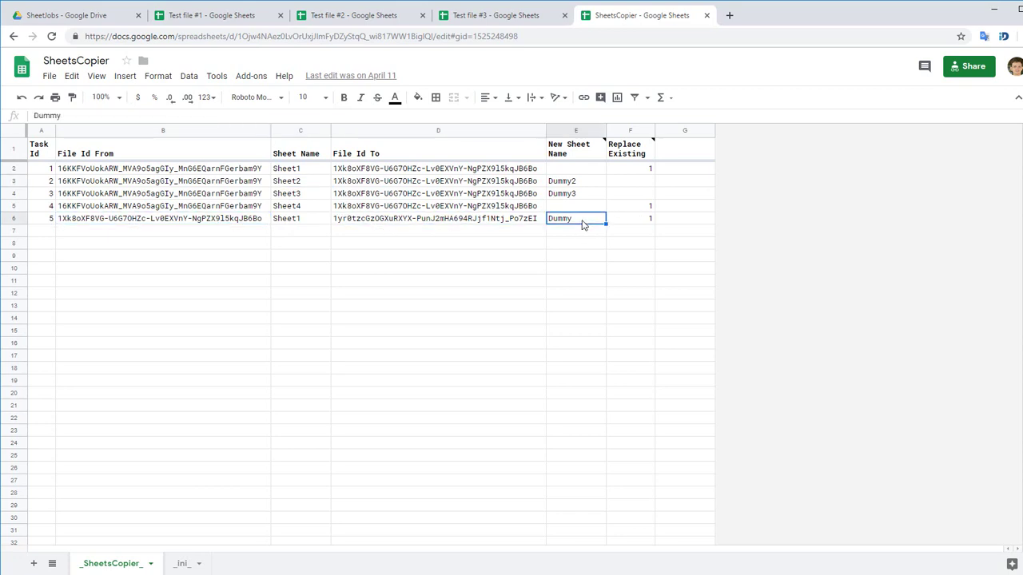
click(384, 153)
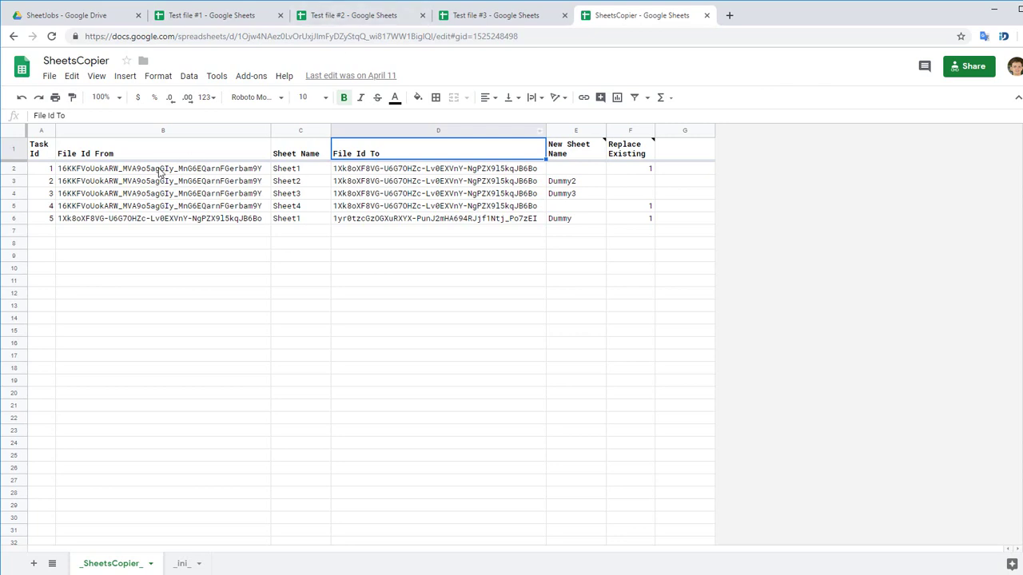
click(452, 168)
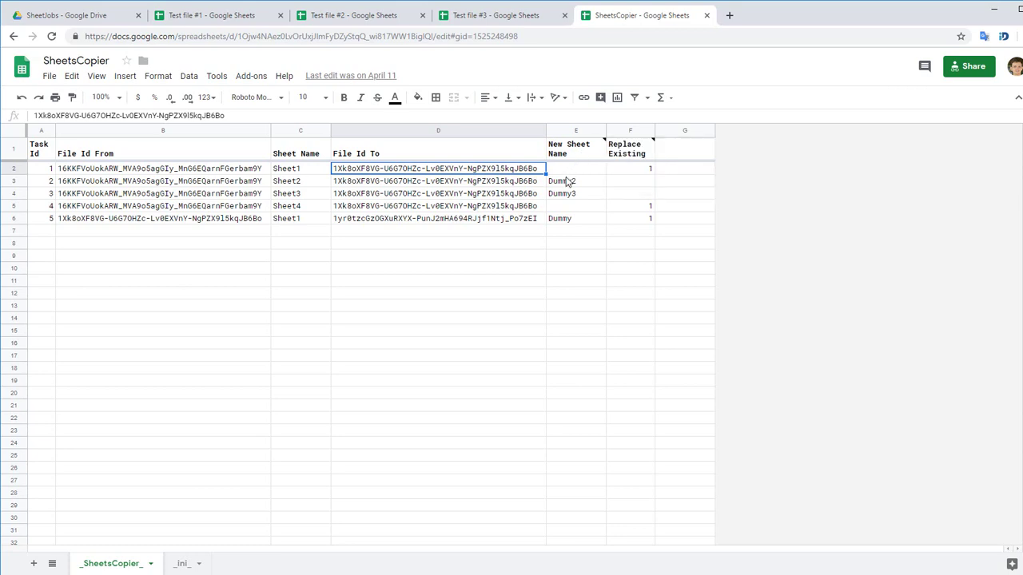
- Review task 1's sheet name, new name, Replace Existing and destination ID, plus task 2's Dummy2
click(571, 172)
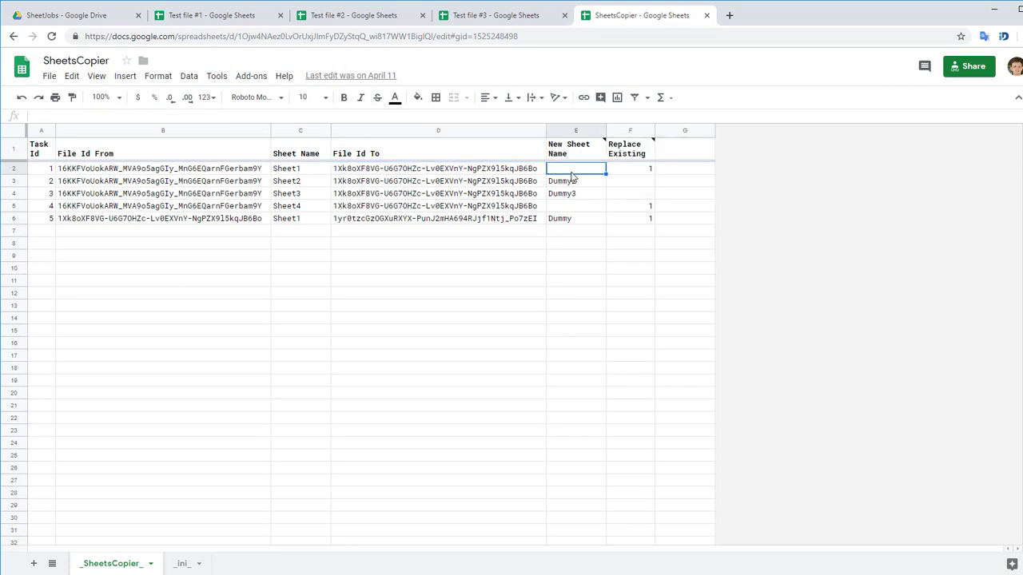
shift+click(294, 172)
click(294, 172)
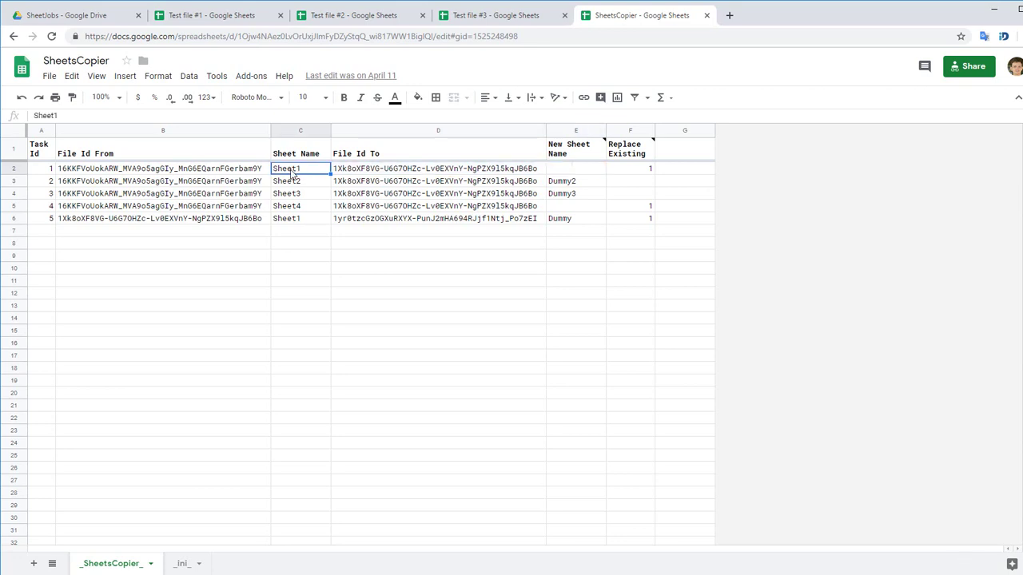
click(588, 183)
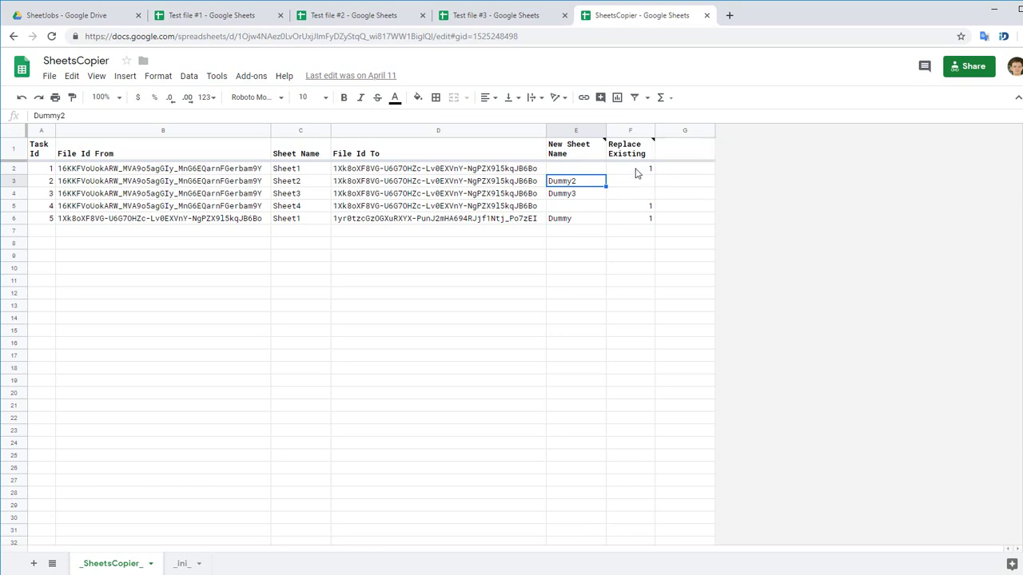
click(638, 172)
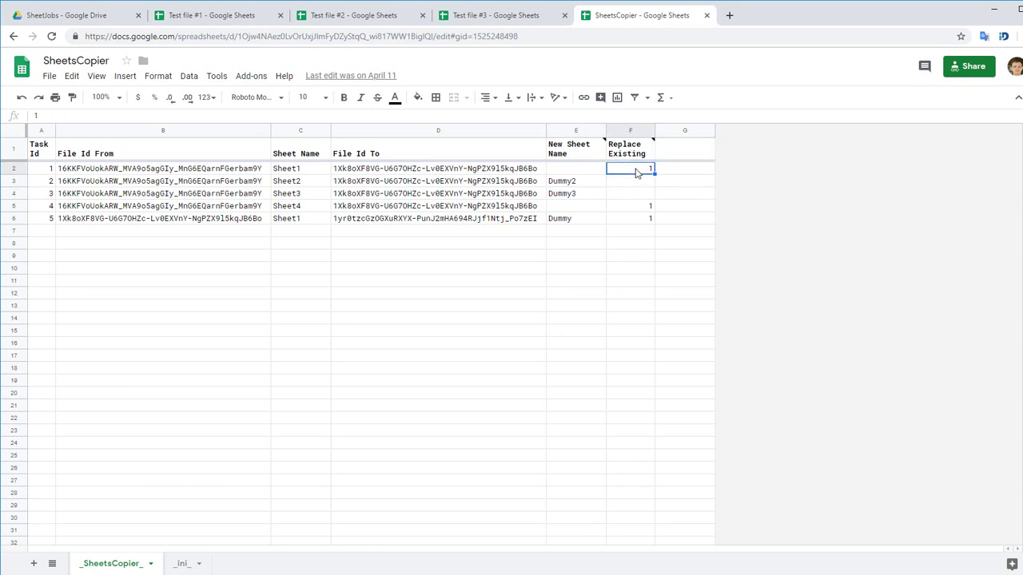
click(301, 174)
click(371, 170)
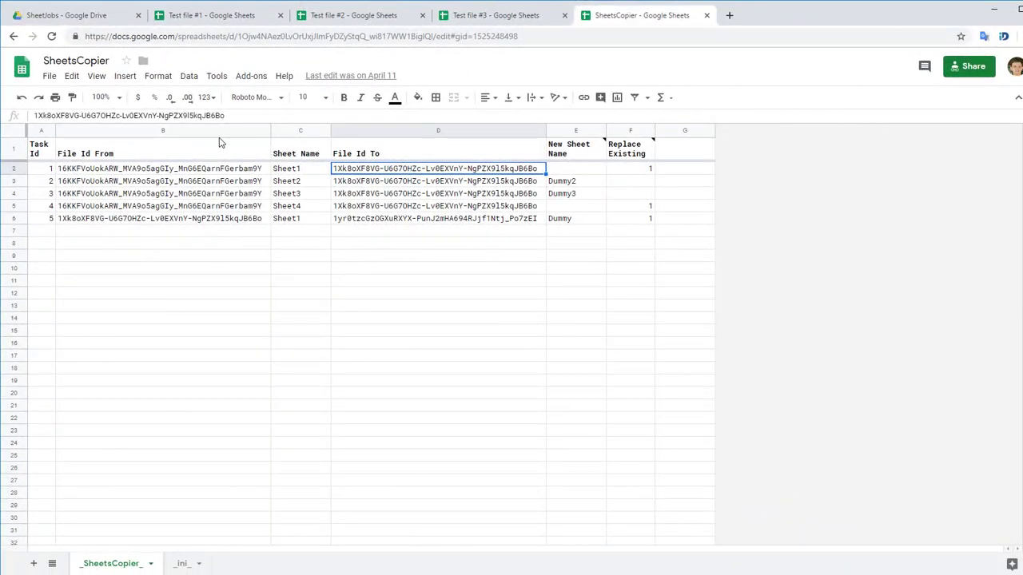
- Open Const.gs in the script editor and select the C_FILE_TRIGGER_ID file ID on line 3
click(217, 77)
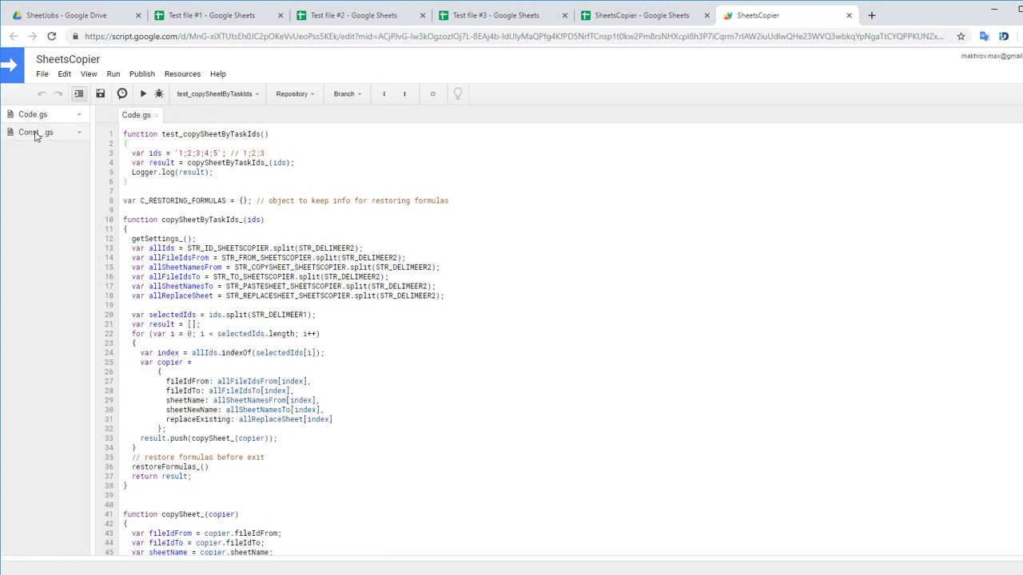
click(34, 132)
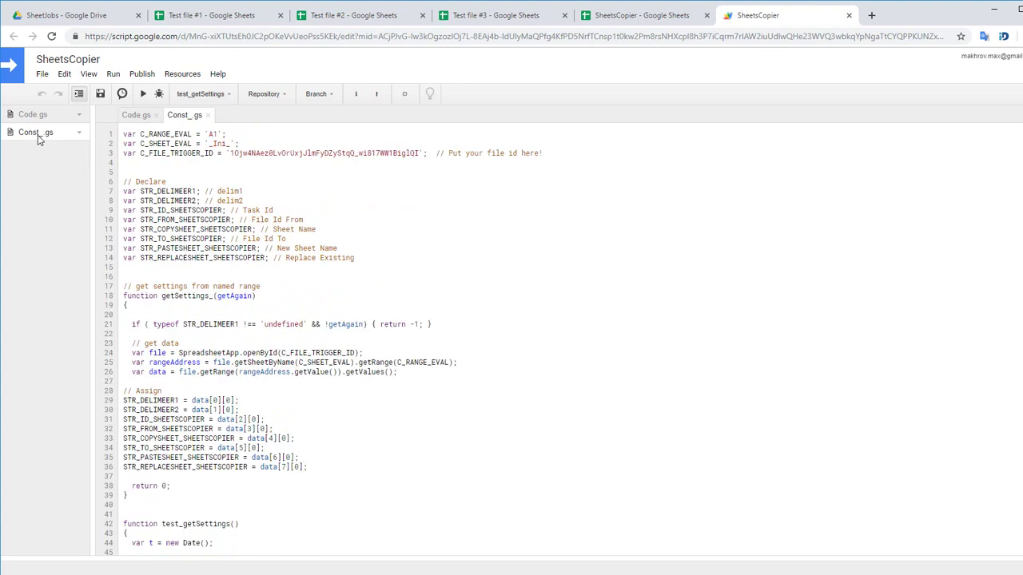
double_click(306, 154)
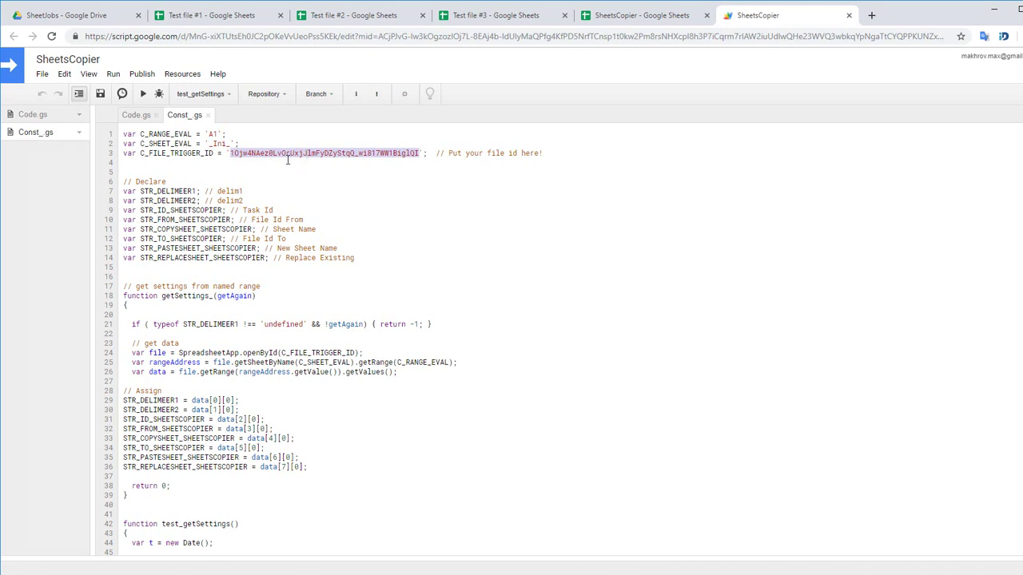
click(657, 15)
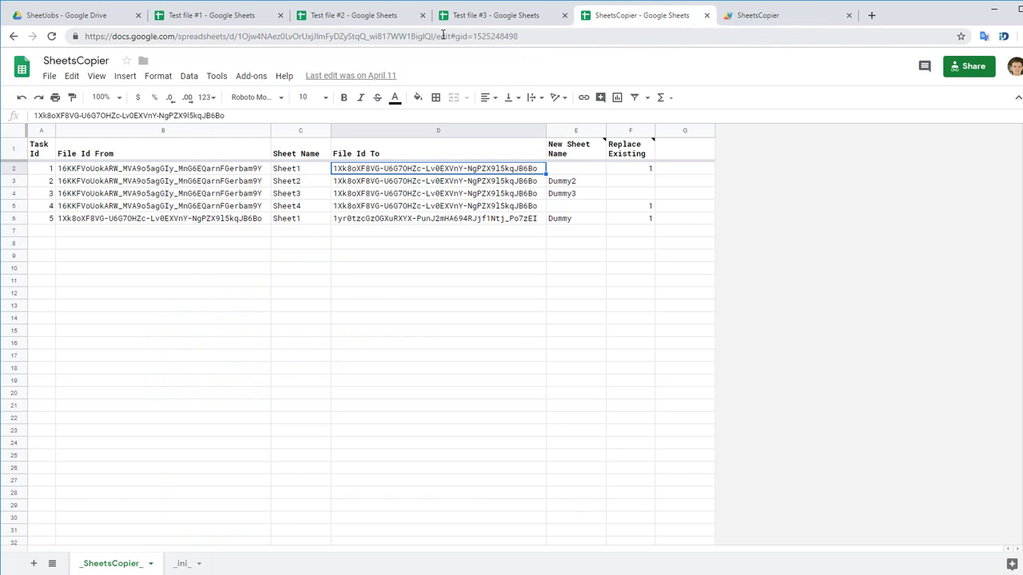
- Select the spreadsheet ID in the address bar to compare it with the script's trigger ID
drag(434, 35, 238, 36)
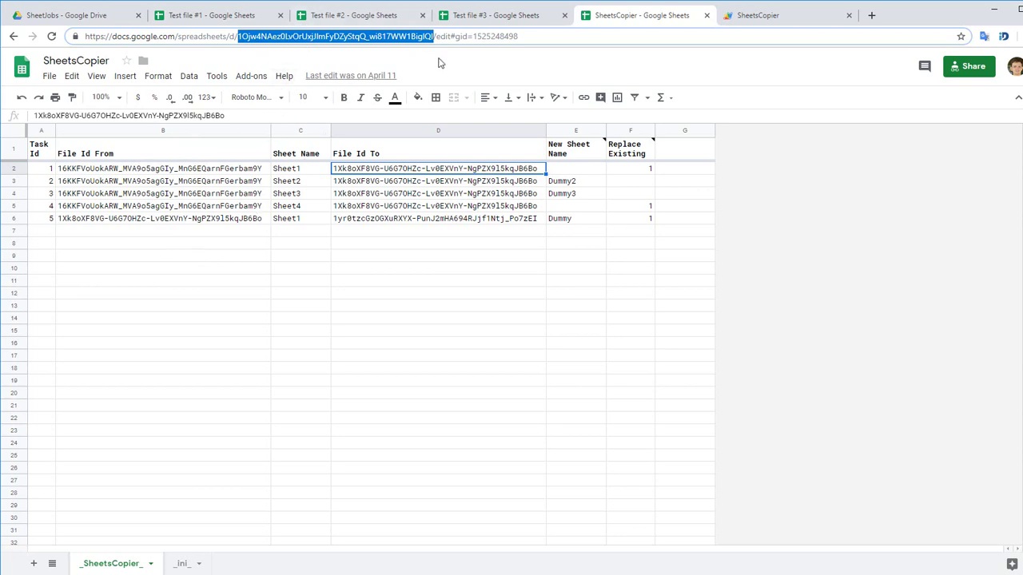
- Show test_copySheetByTaskIds in Code.gs and compare its '1;2;3;4;5' IDs with the Task Id column
click(751, 16)
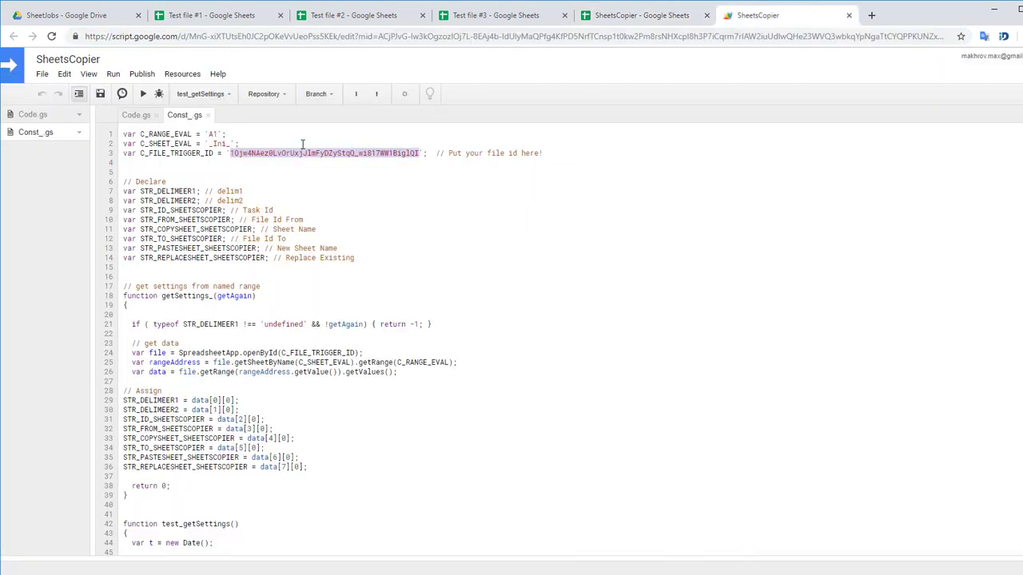
click(136, 117)
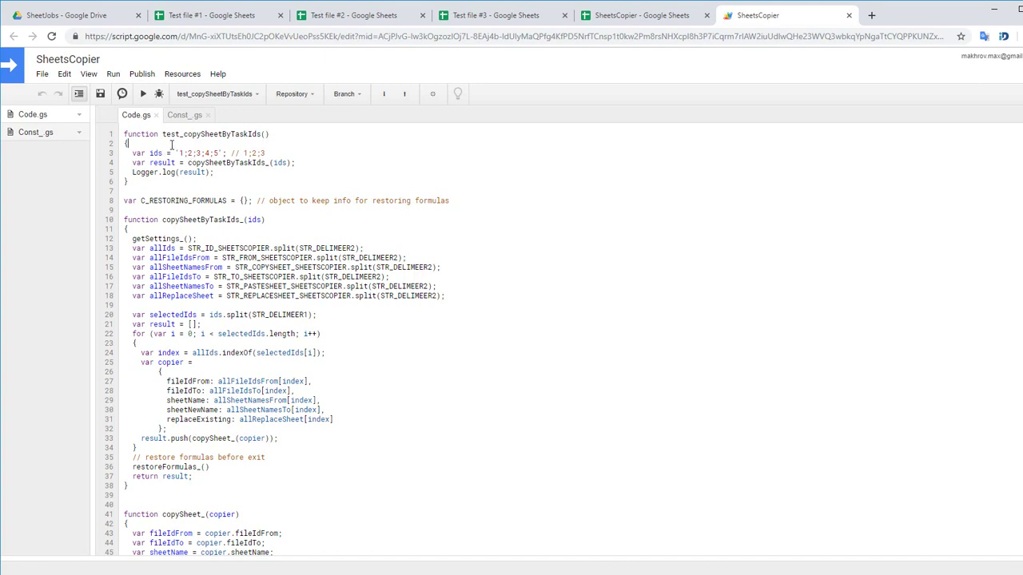
double_click(171, 135)
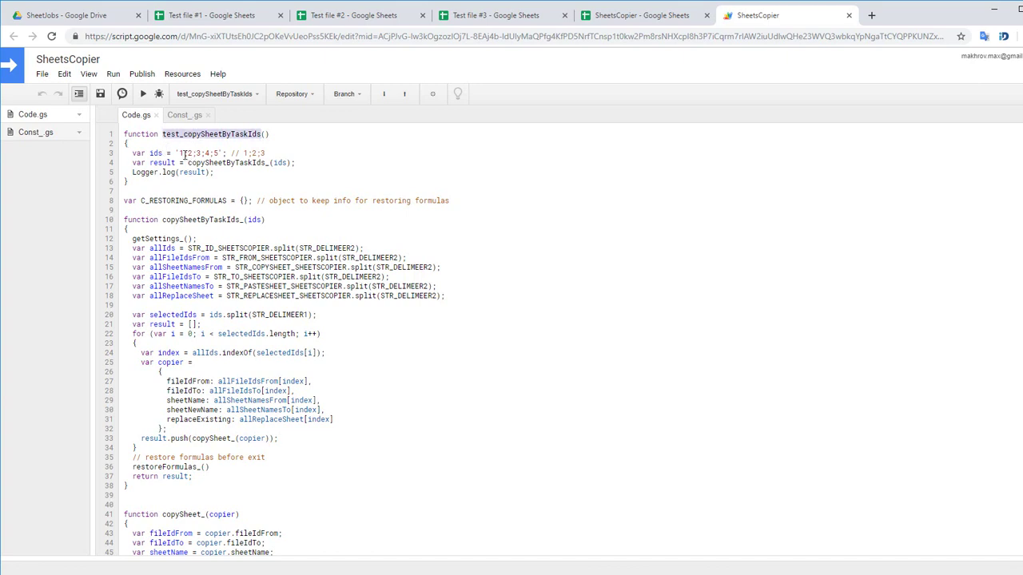
click(183, 152)
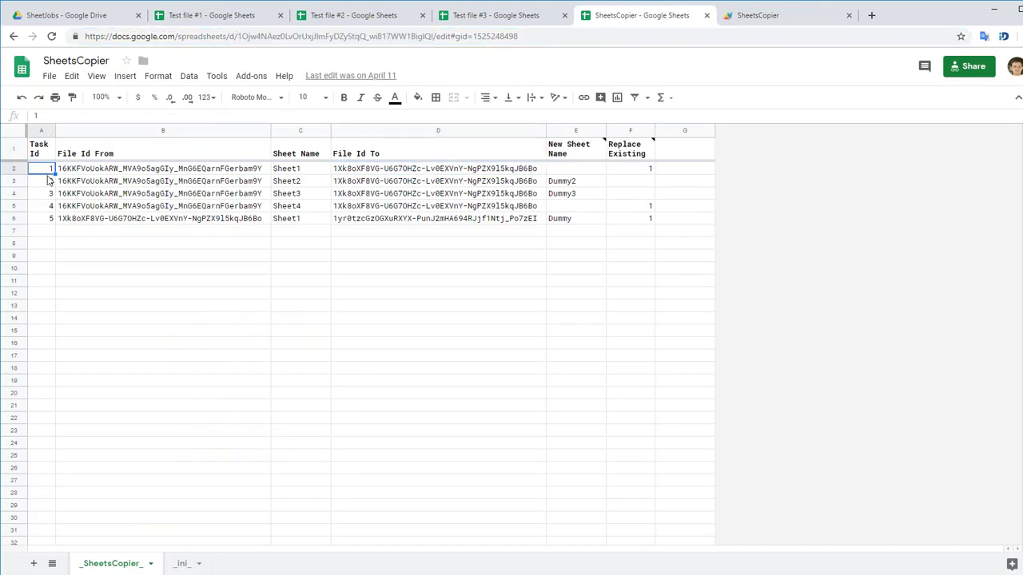
click(48, 196)
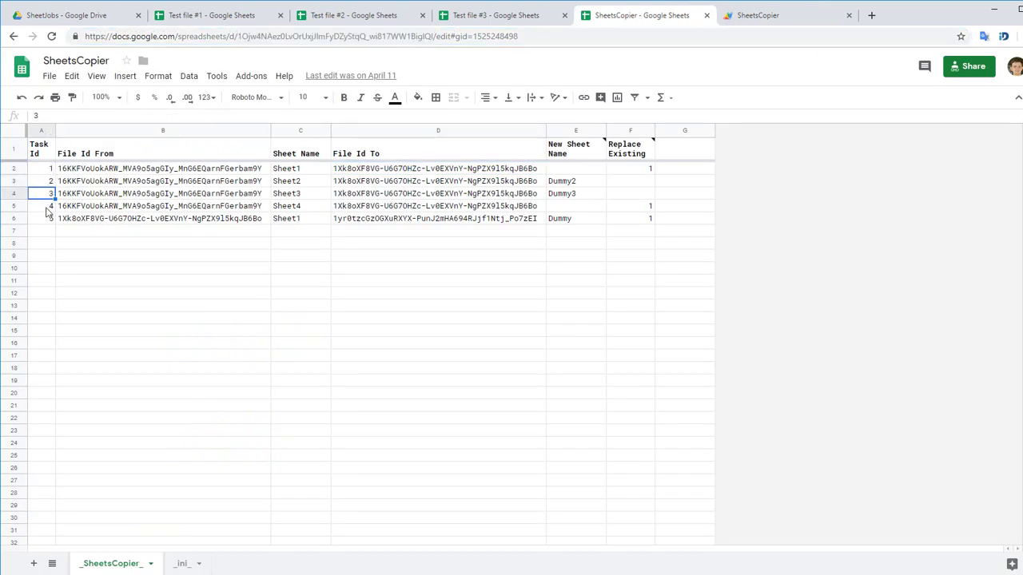
click(49, 207)
- Run test_copySheetByTaskIds and check the logs showing five zero results
click(761, 19)
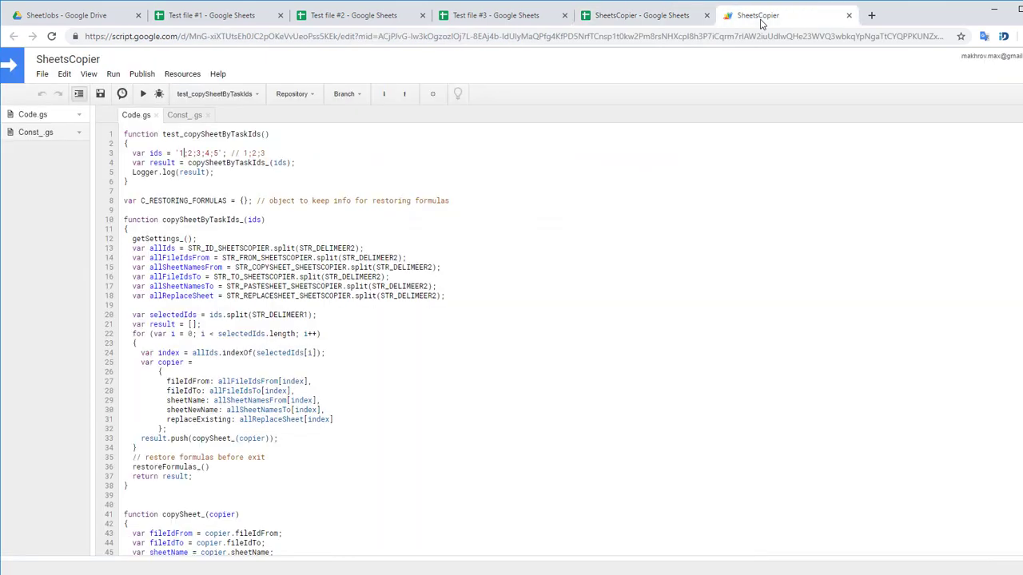
click(212, 94)
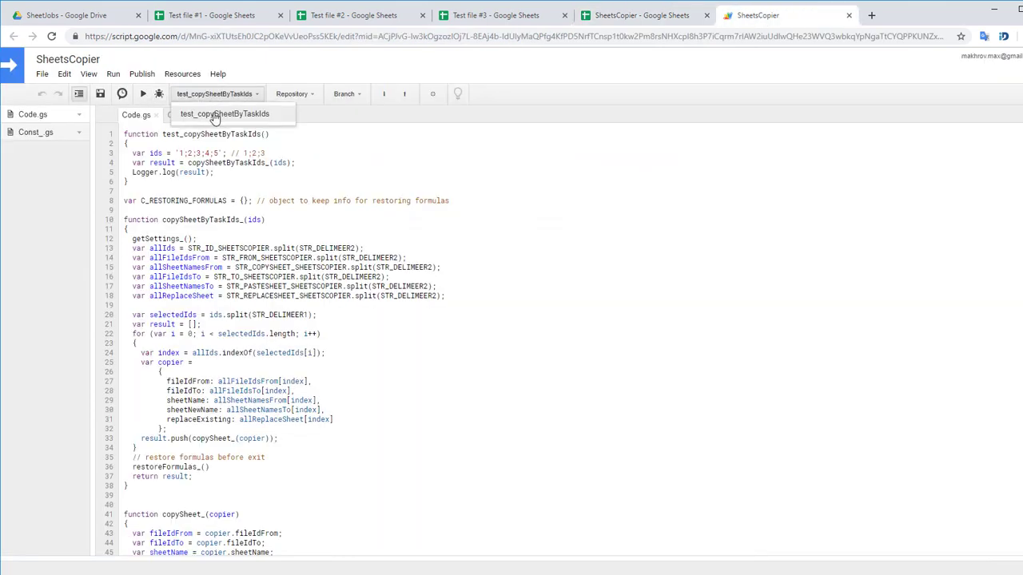
click(215, 116)
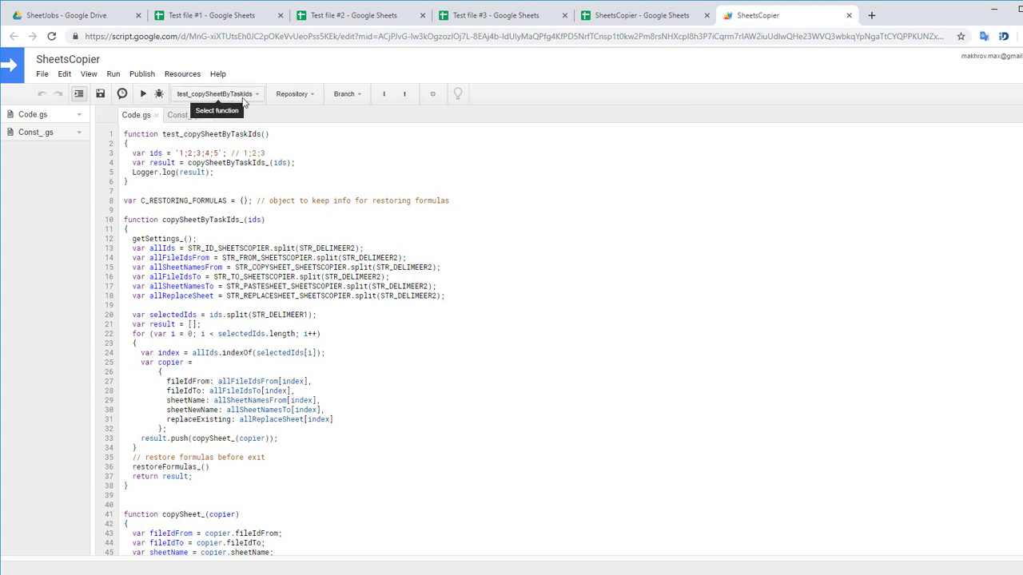
click(142, 95)
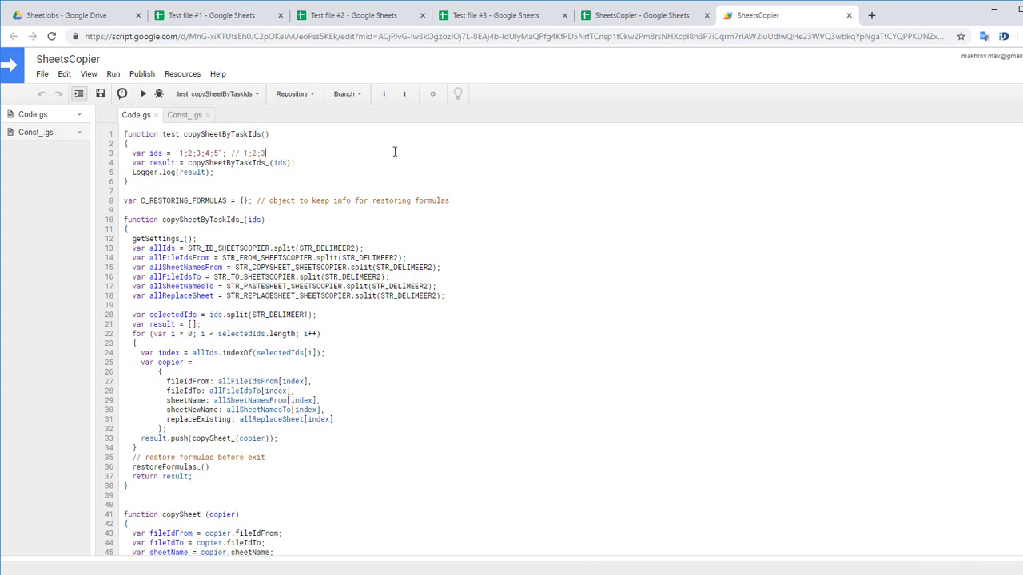
key(ctrl+Return)
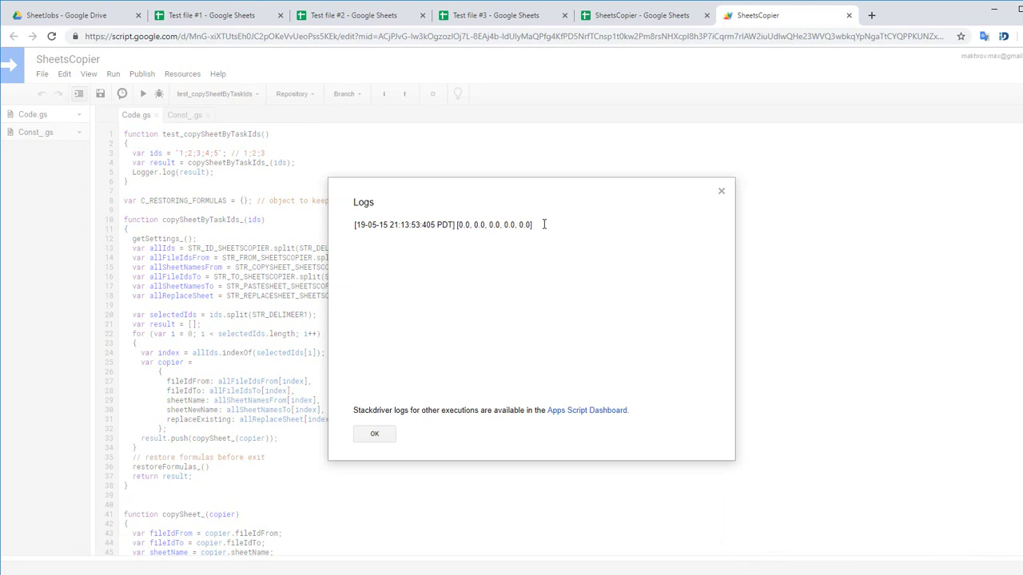
key(Escape)
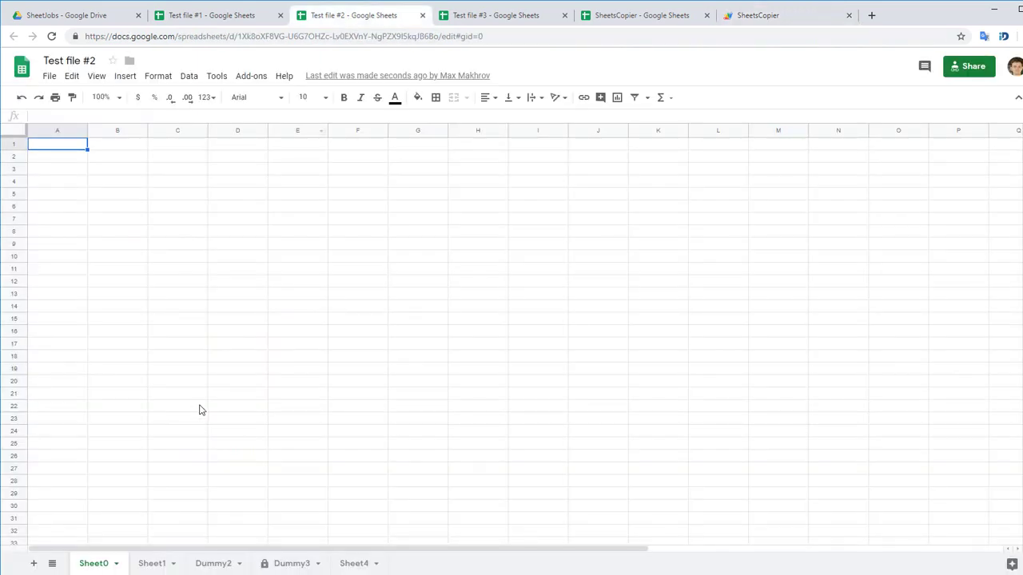
- View the copied Sheet1, then the original Sheet1's comments on B5 and B6 in Test file #1
click(156, 563)
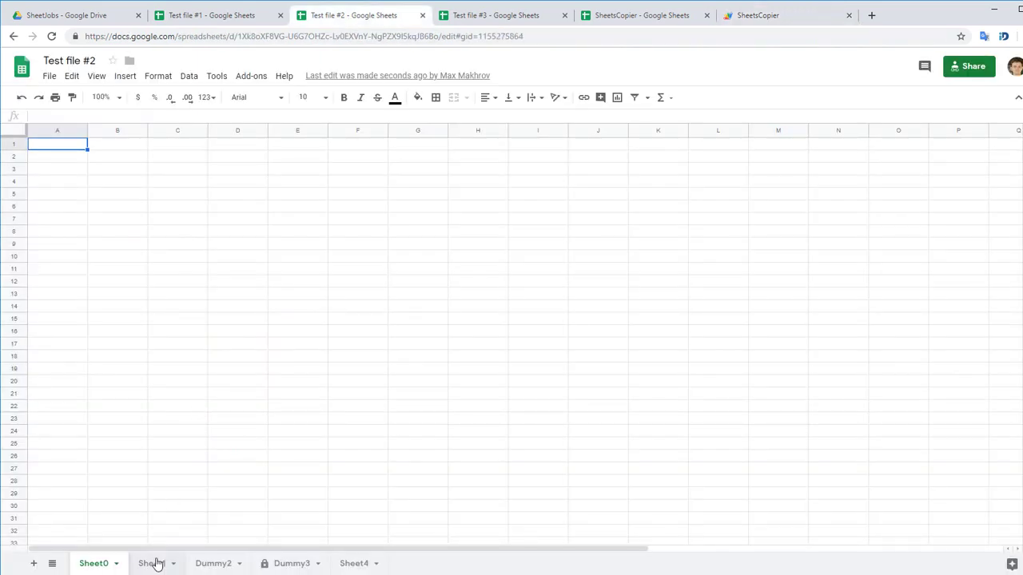
mouse_move(58, 210)
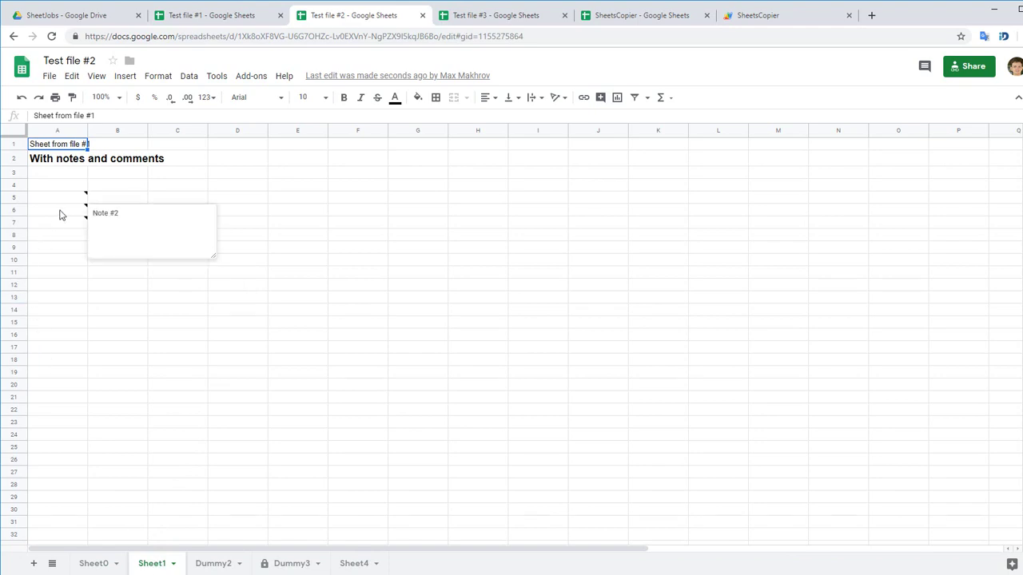
click(211, 15)
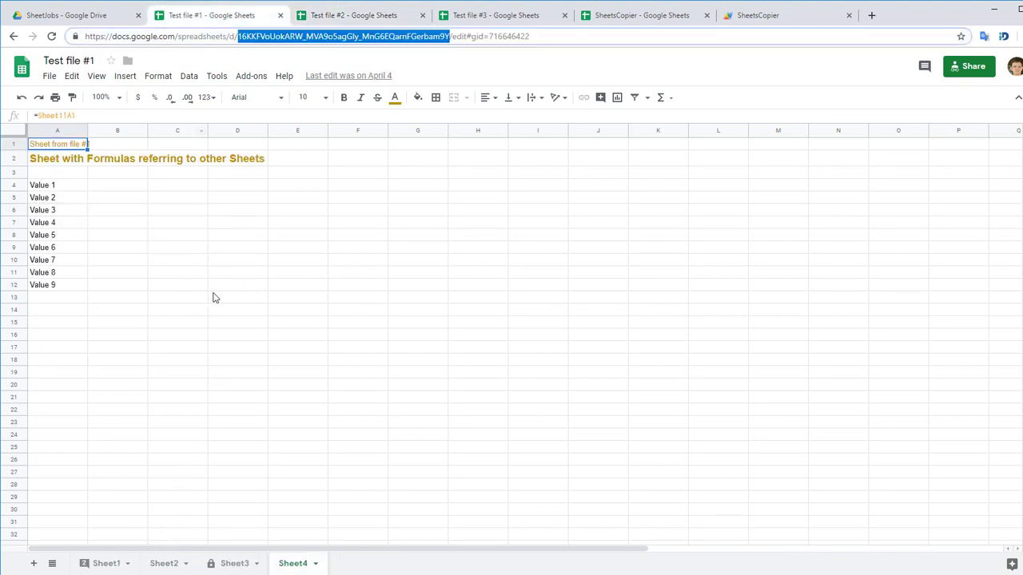
click(105, 557)
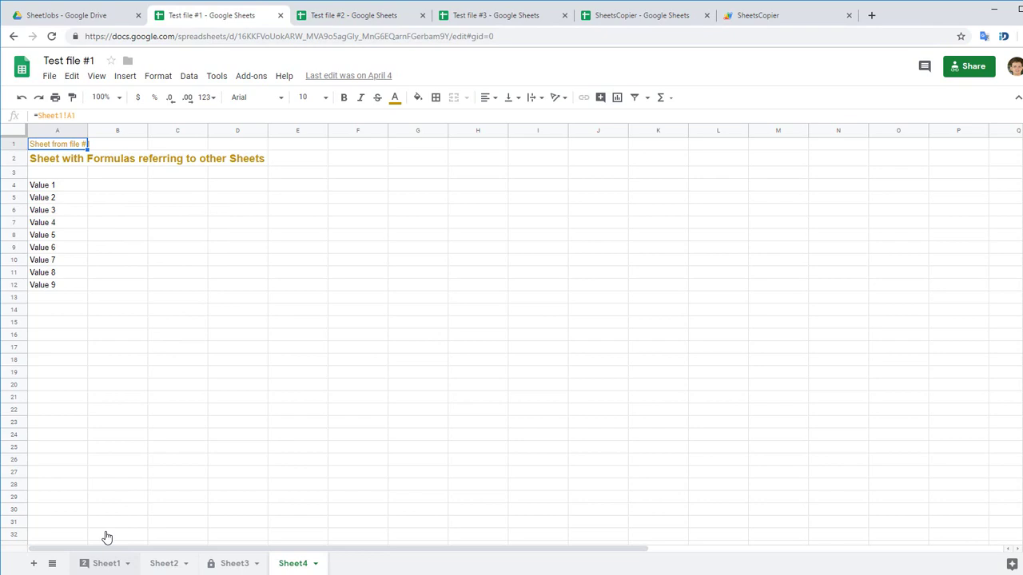
click(128, 204)
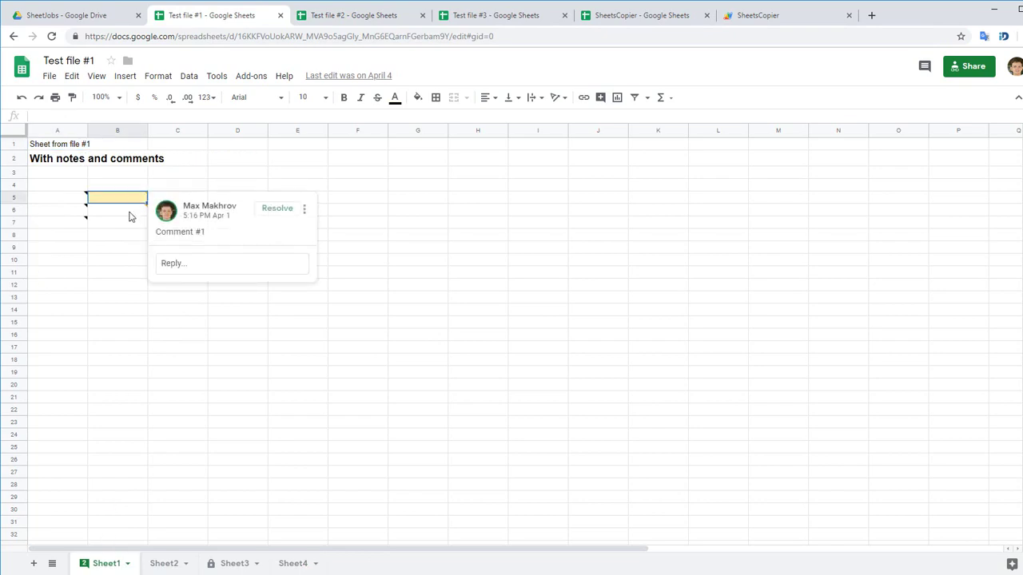
click(130, 216)
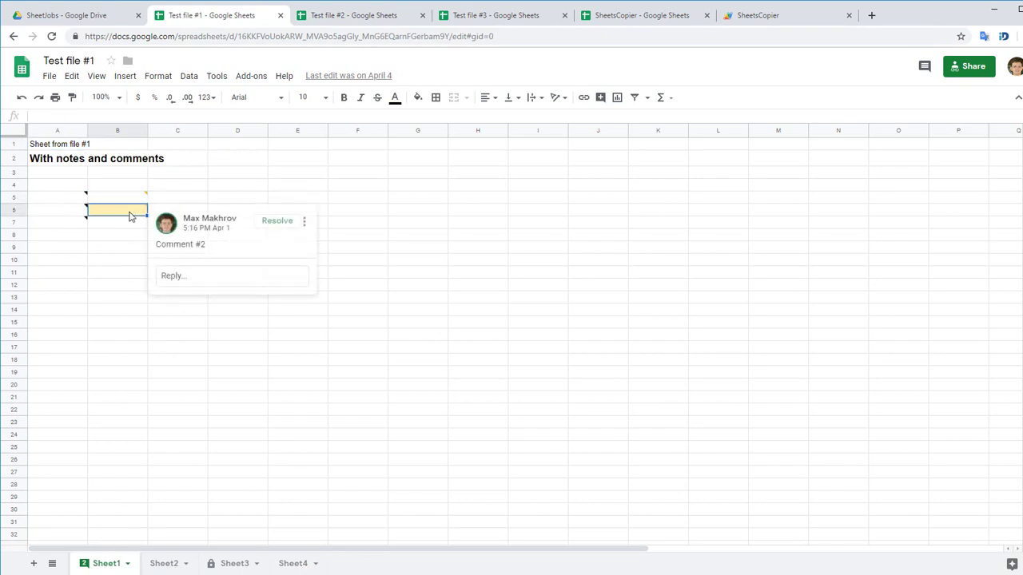
- In Test file #2, confirm B5 has no comment while A6 keeps its note
click(347, 14)
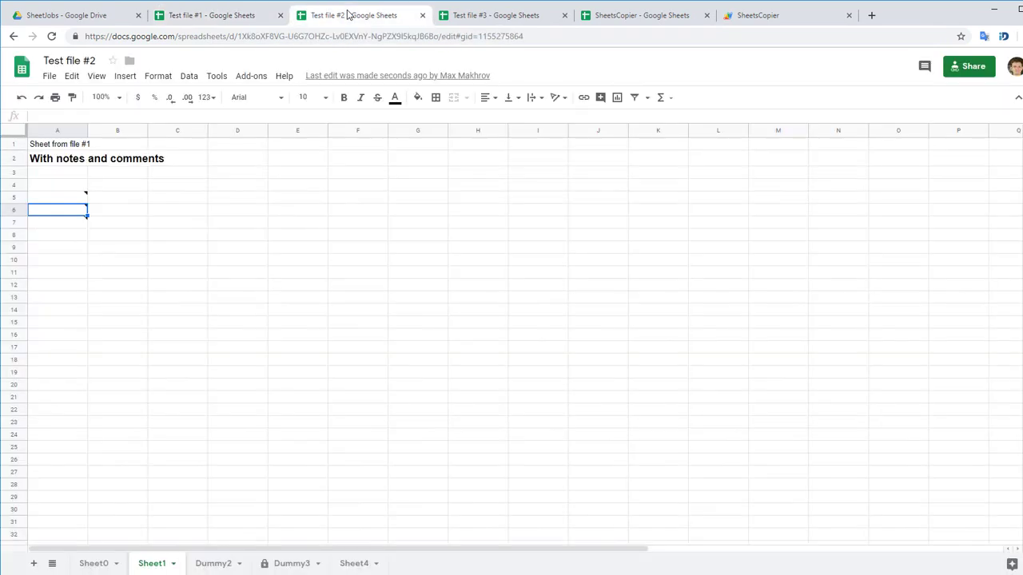
click(124, 202)
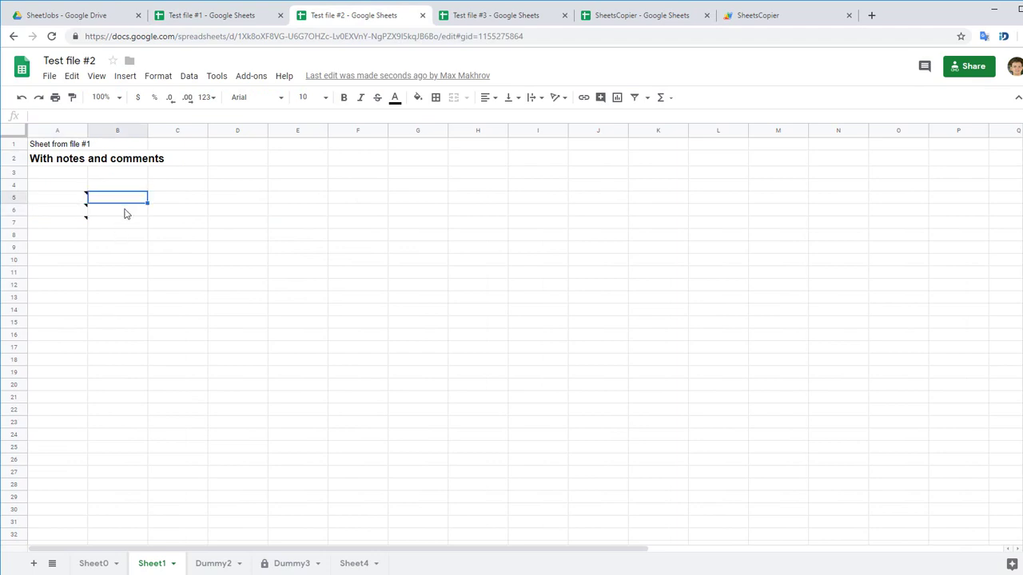
click(61, 212)
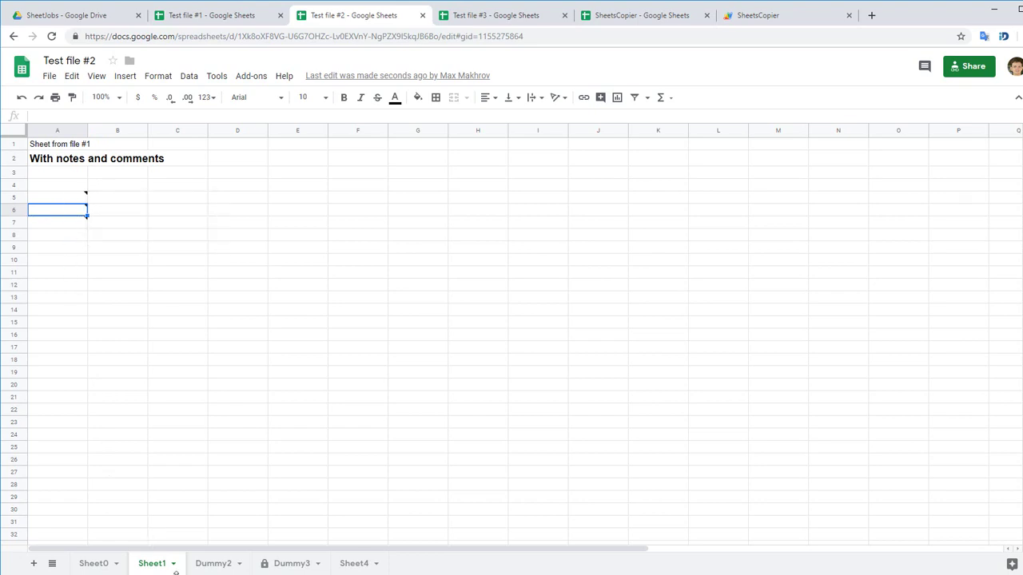
- List the named ranges copied with Dummy2, including NamedRange2
click(212, 563)
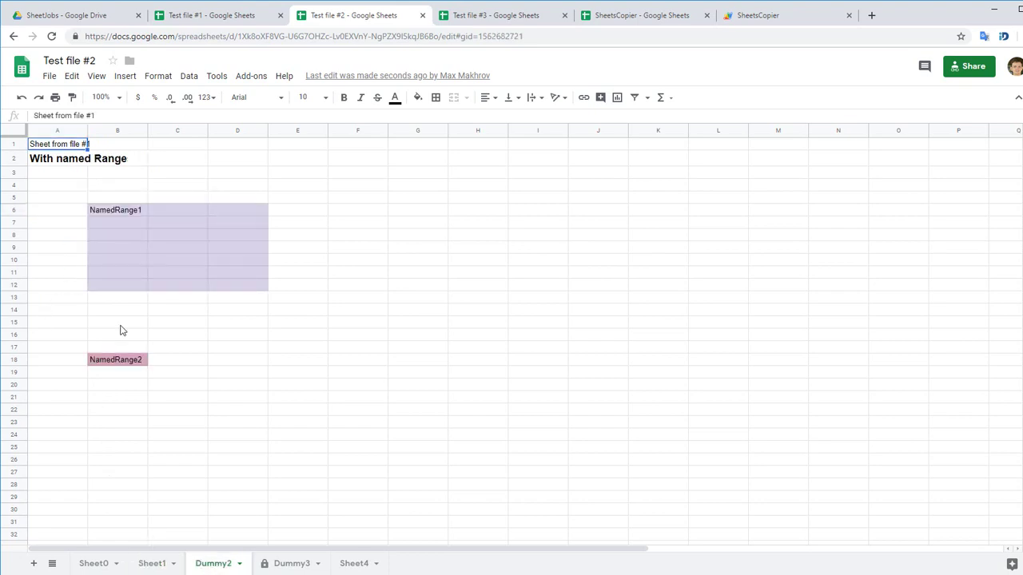
click(111, 360)
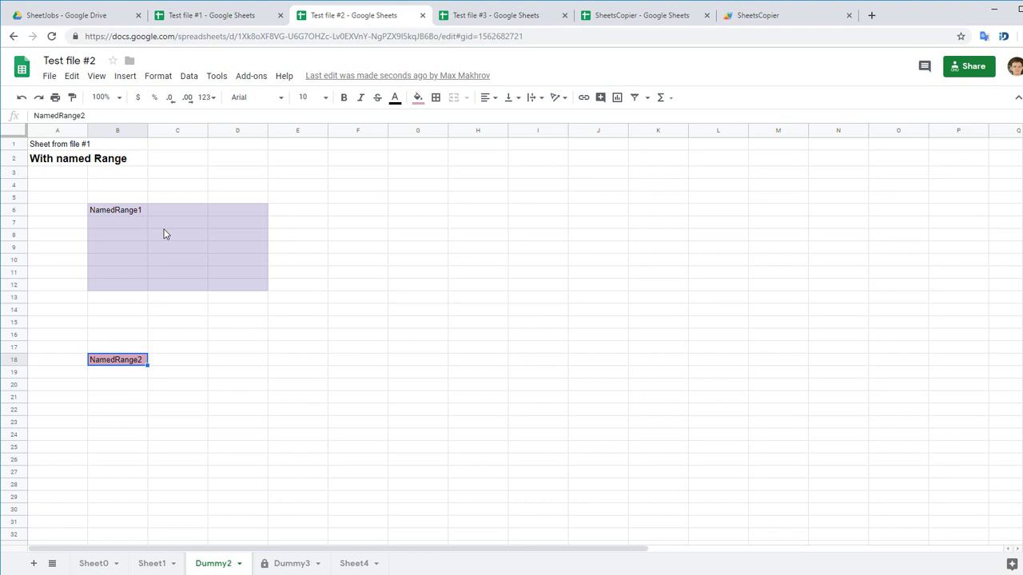
click(189, 76)
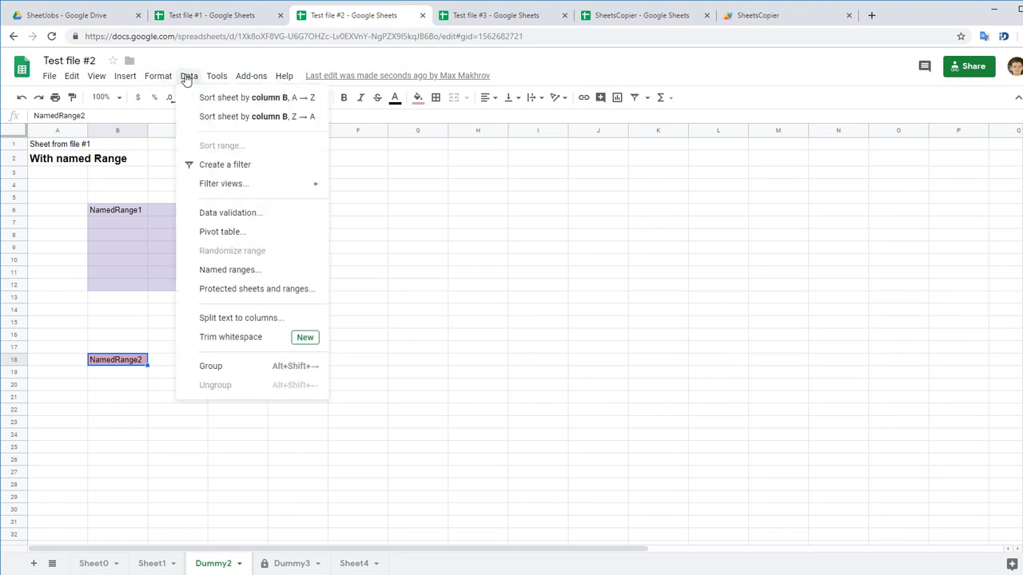
click(229, 270)
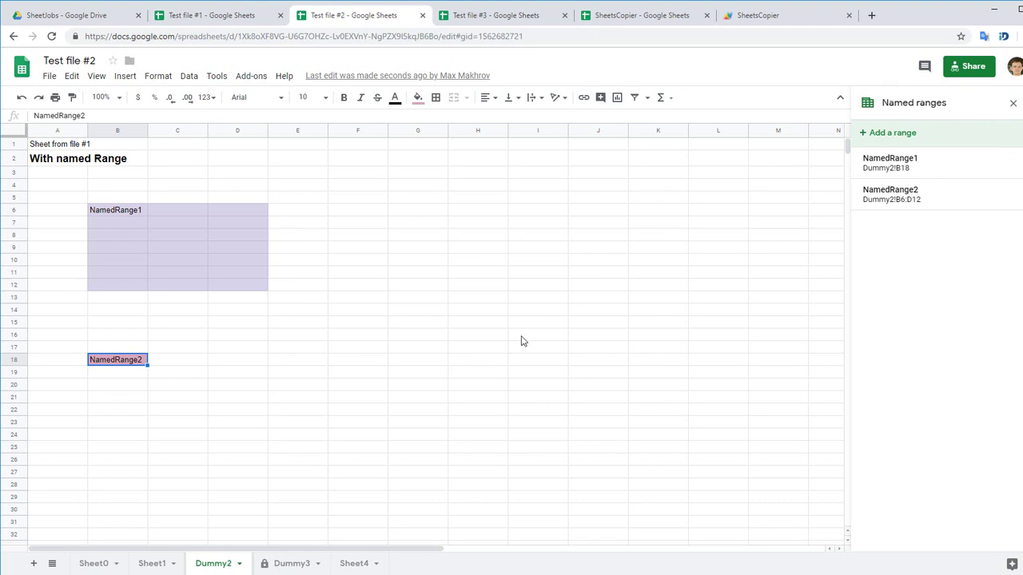
- Type 'a' into Dummy3's protected cell C18 and cancel the resulting warning
click(289, 565)
click(192, 361)
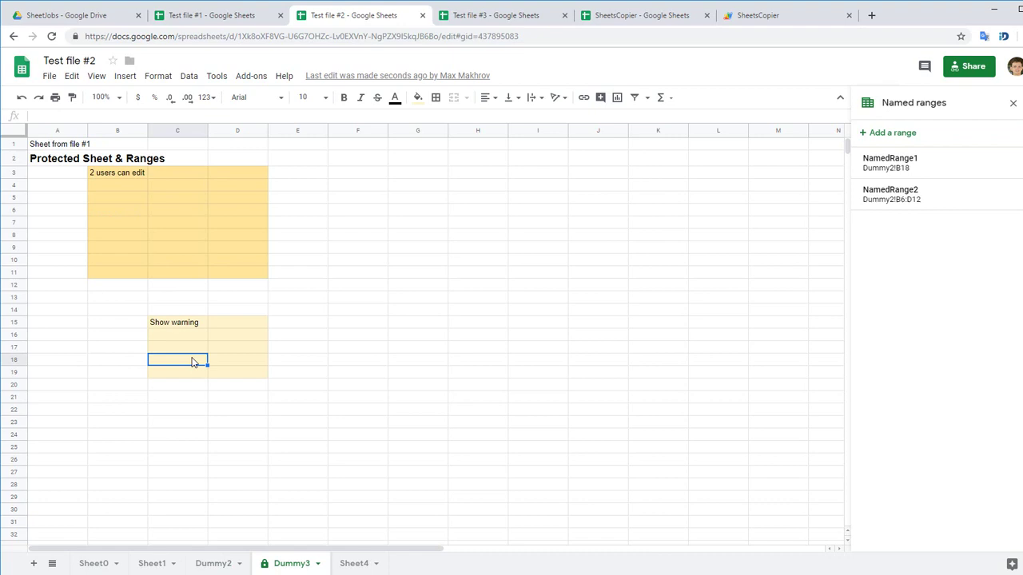
text(a)
key(Tab)
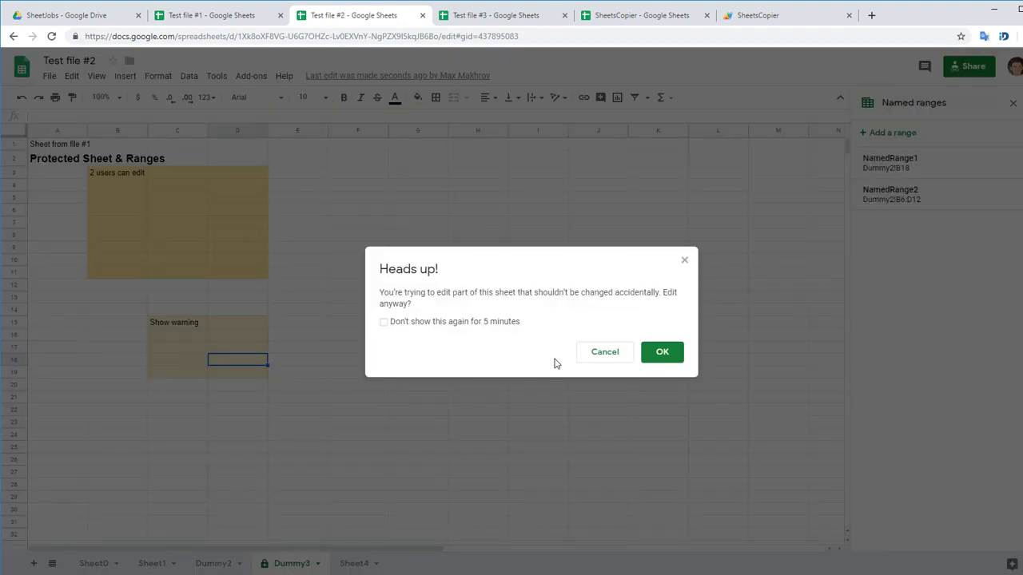
click(598, 358)
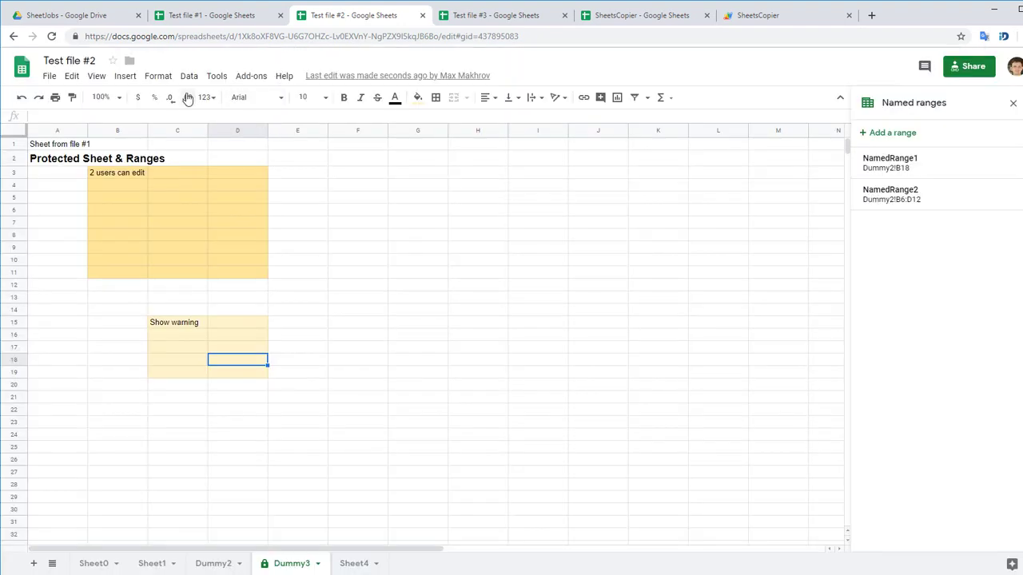
- List Dummy3's copied protected sheets and ranges, selecting B3 of the first range
click(189, 78)
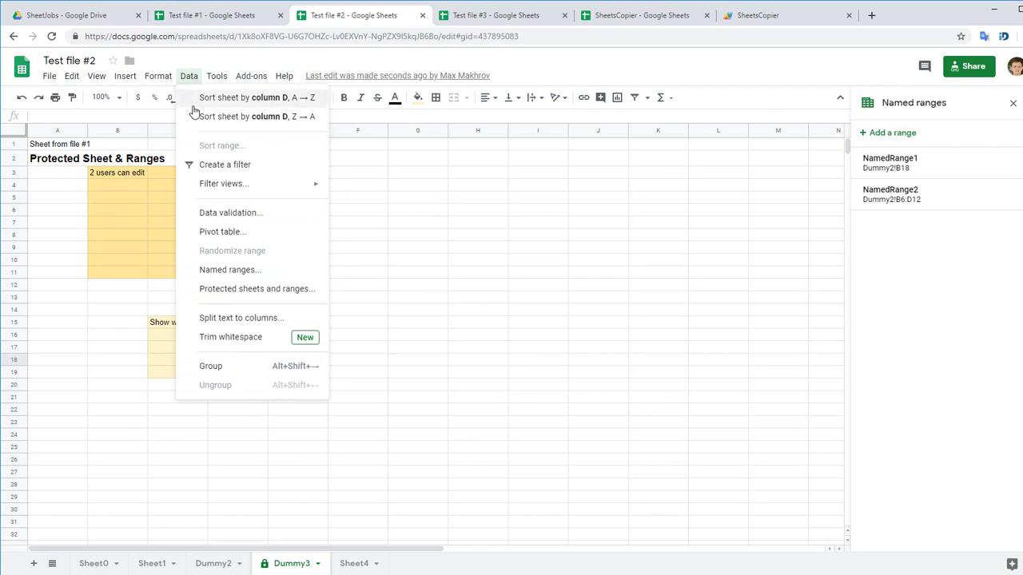
click(229, 289)
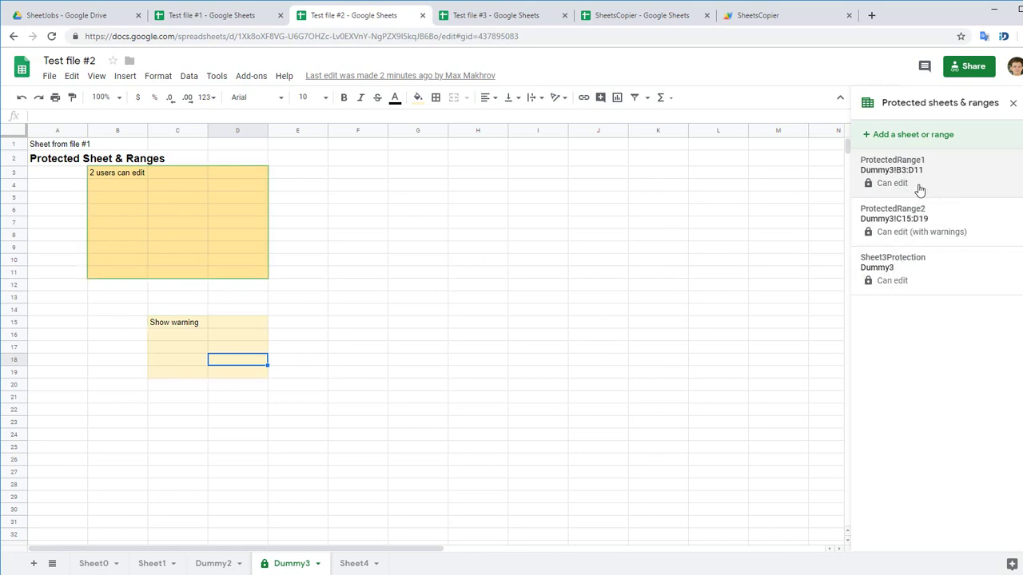
click(100, 174)
click(354, 563)
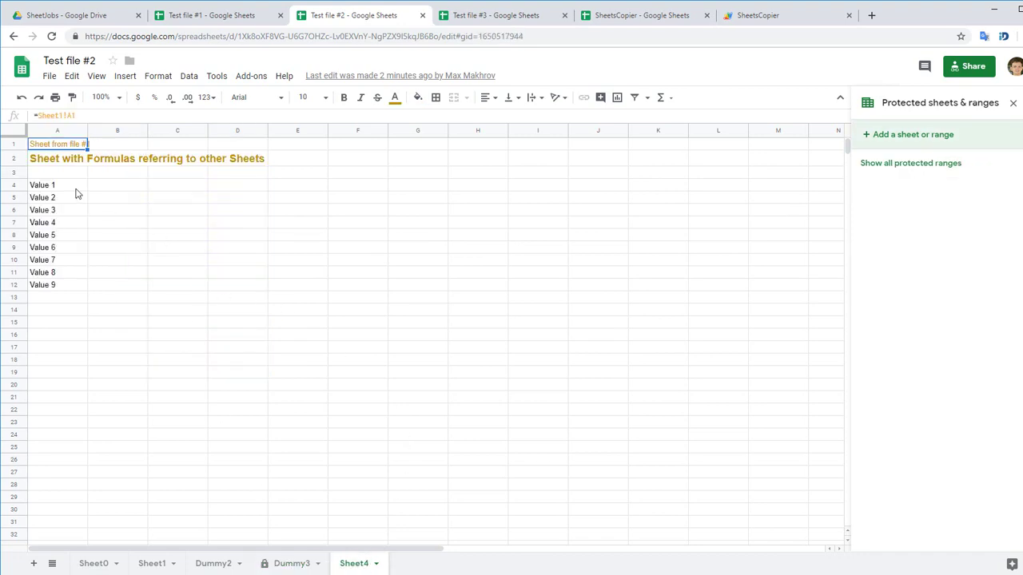
click(86, 117)
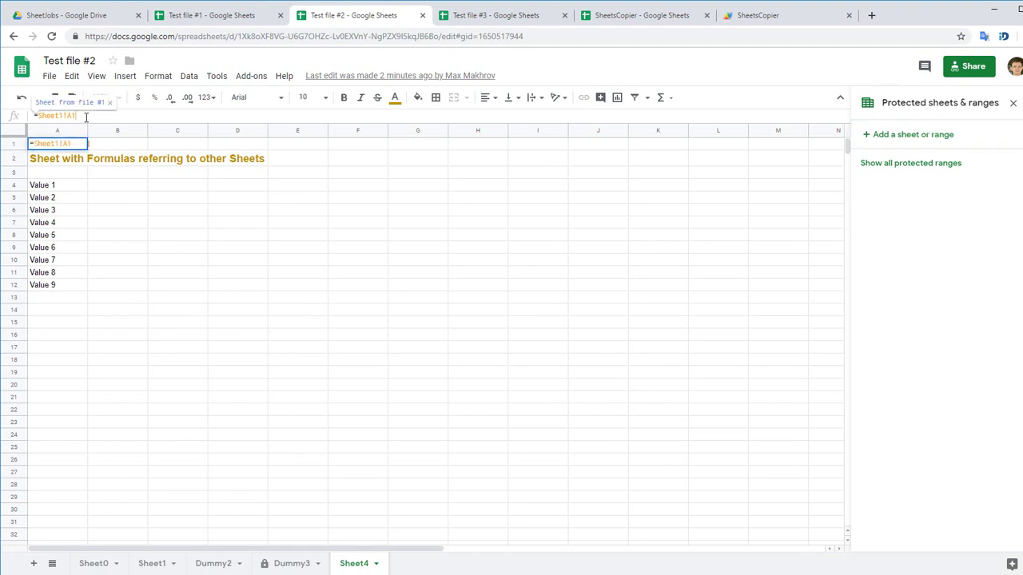
key(Tab)
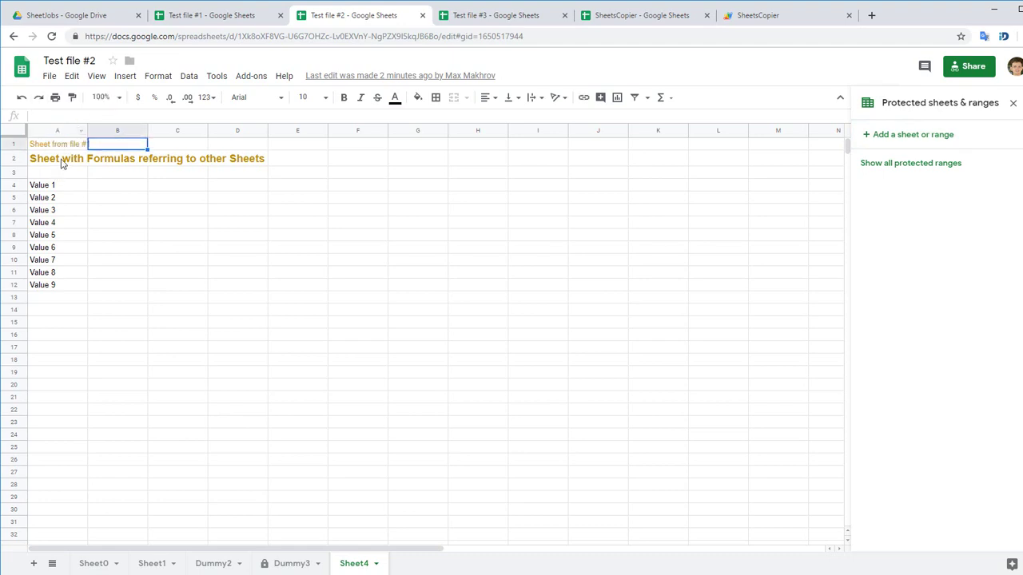
click(63, 164)
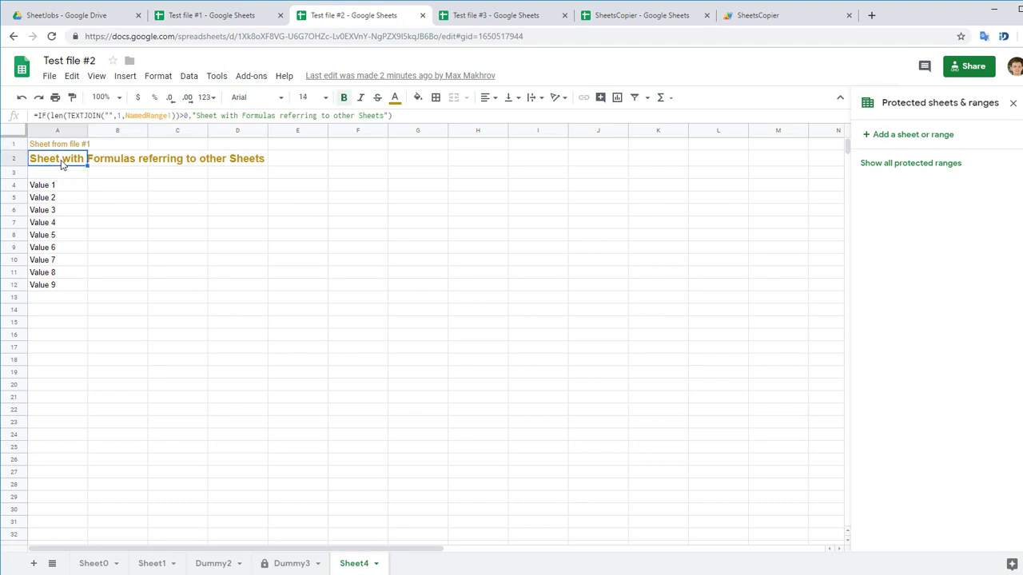
click(405, 116)
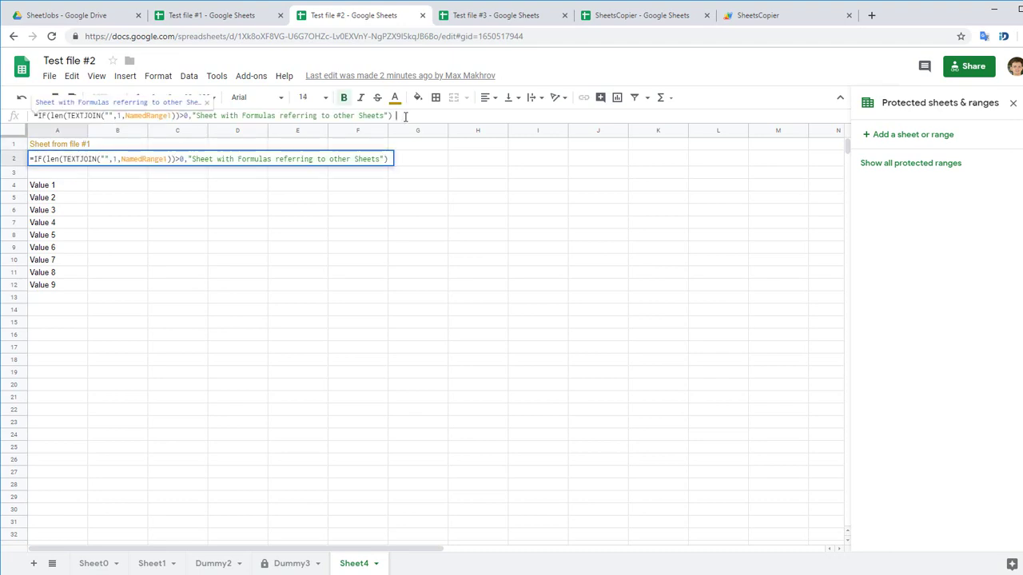
key(Escape)
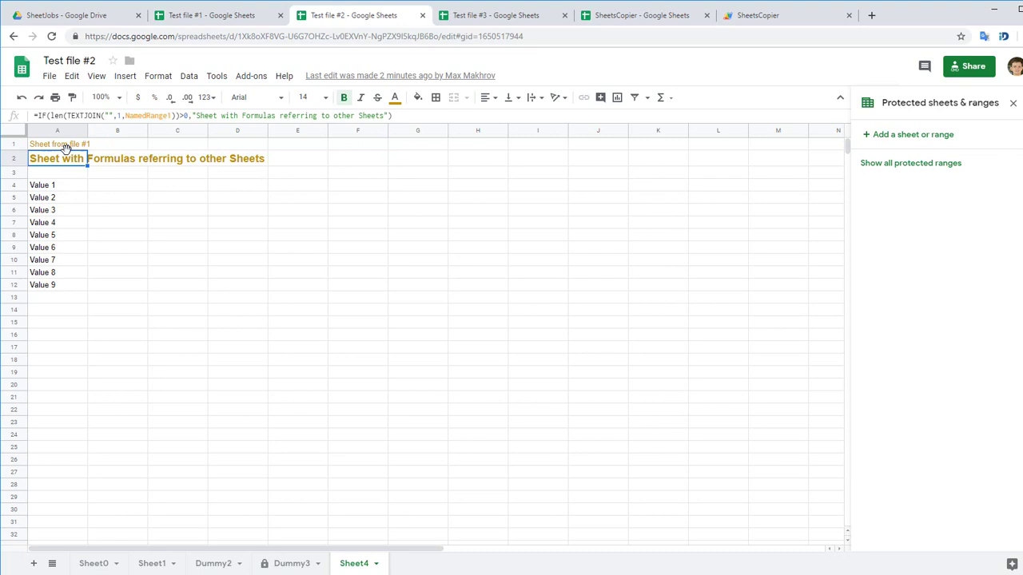
shift+click(69, 148)
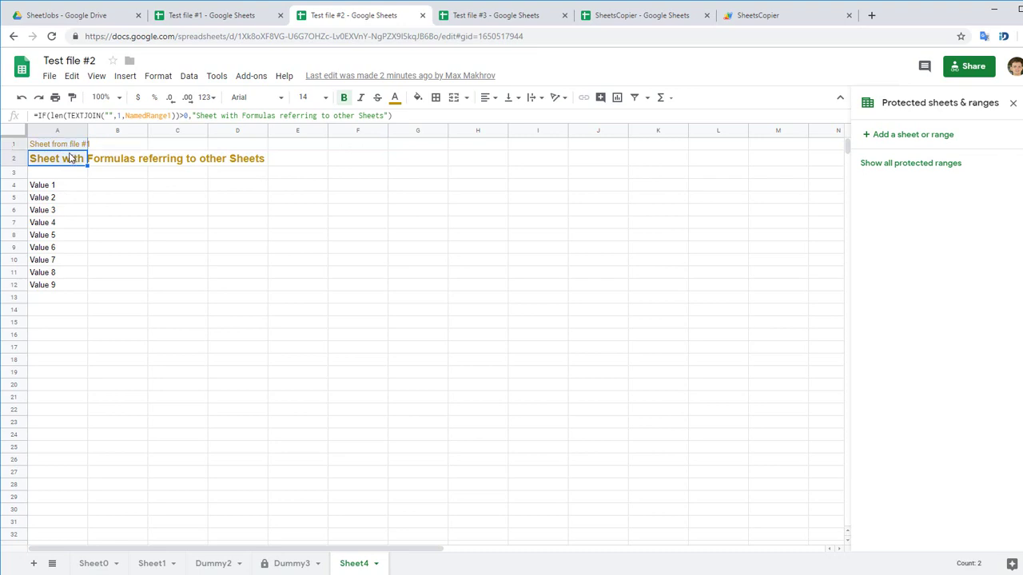
click(70, 157)
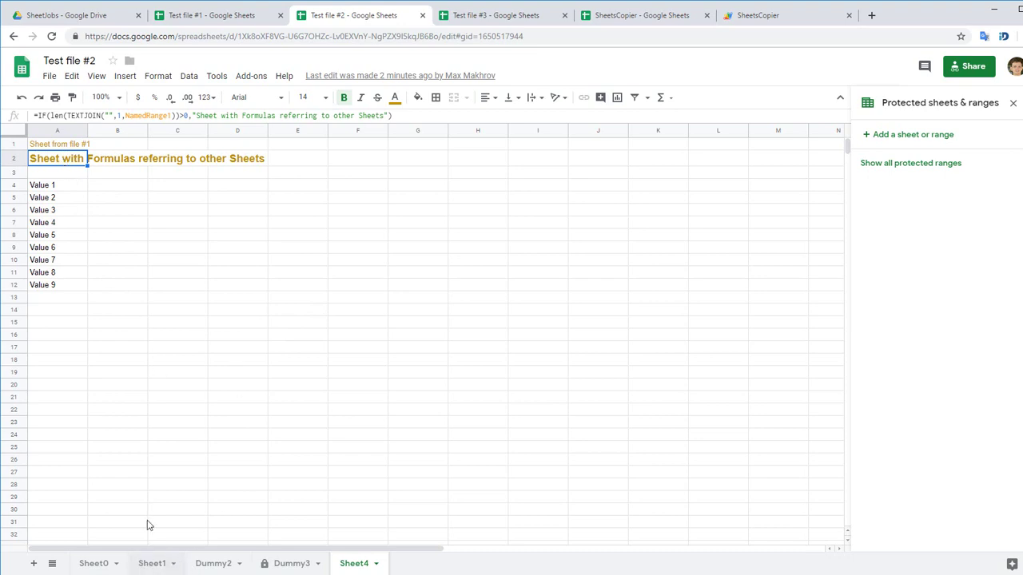
click(169, 116)
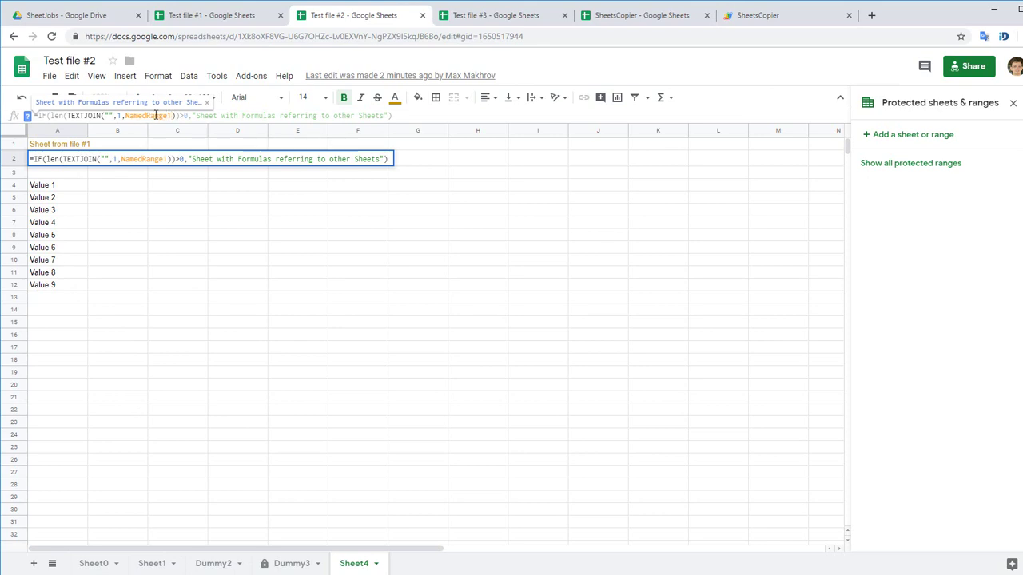
key(Escape)
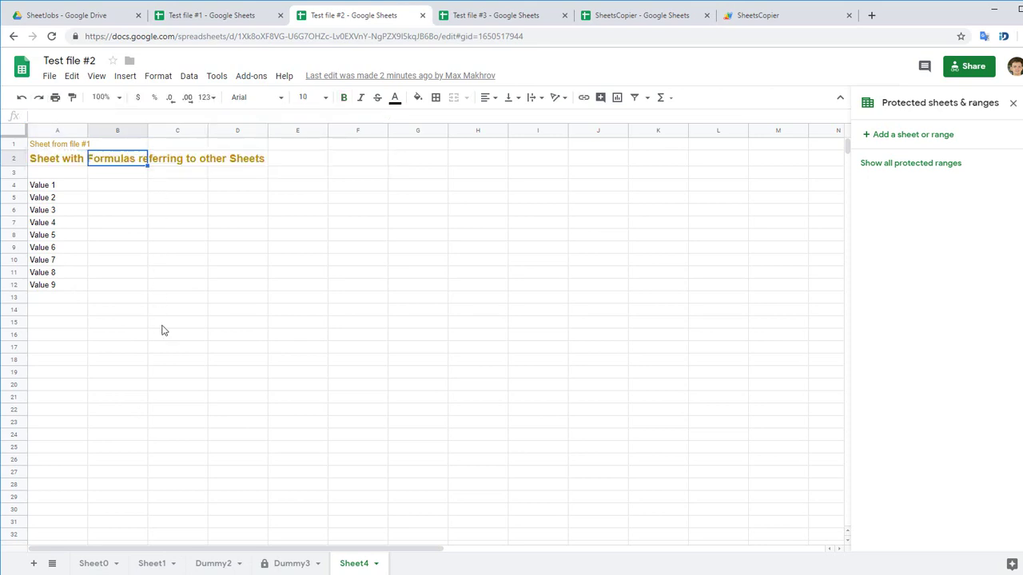
click(58, 170)
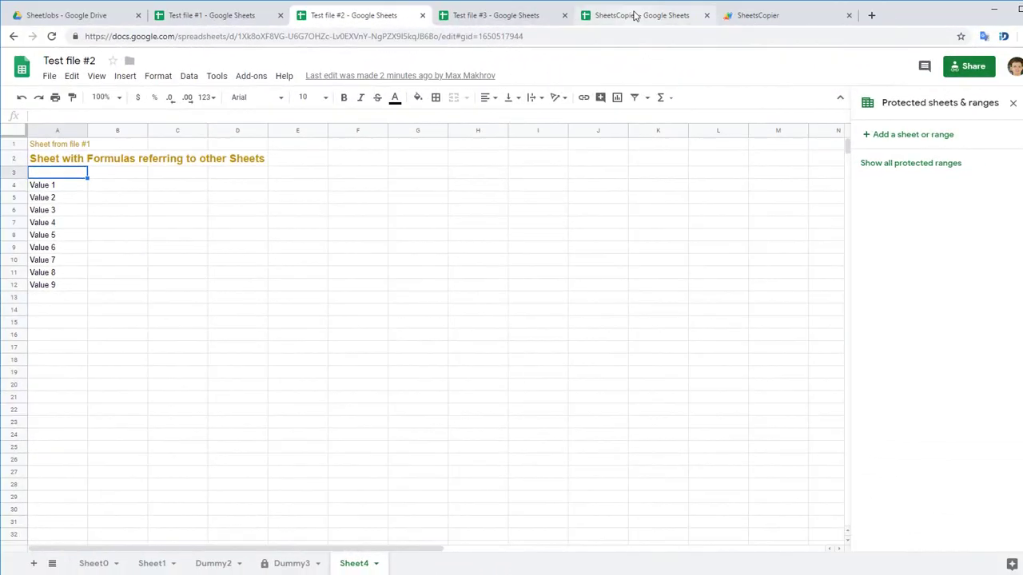
- Return to the SheetsCopier spreadsheet tab showing the table of five copy tasks
click(634, 15)
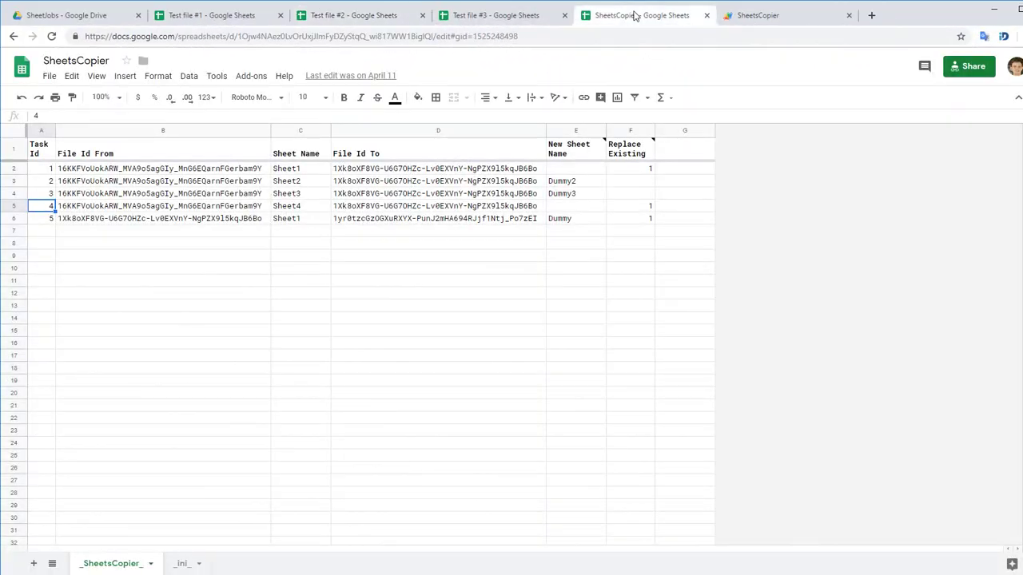